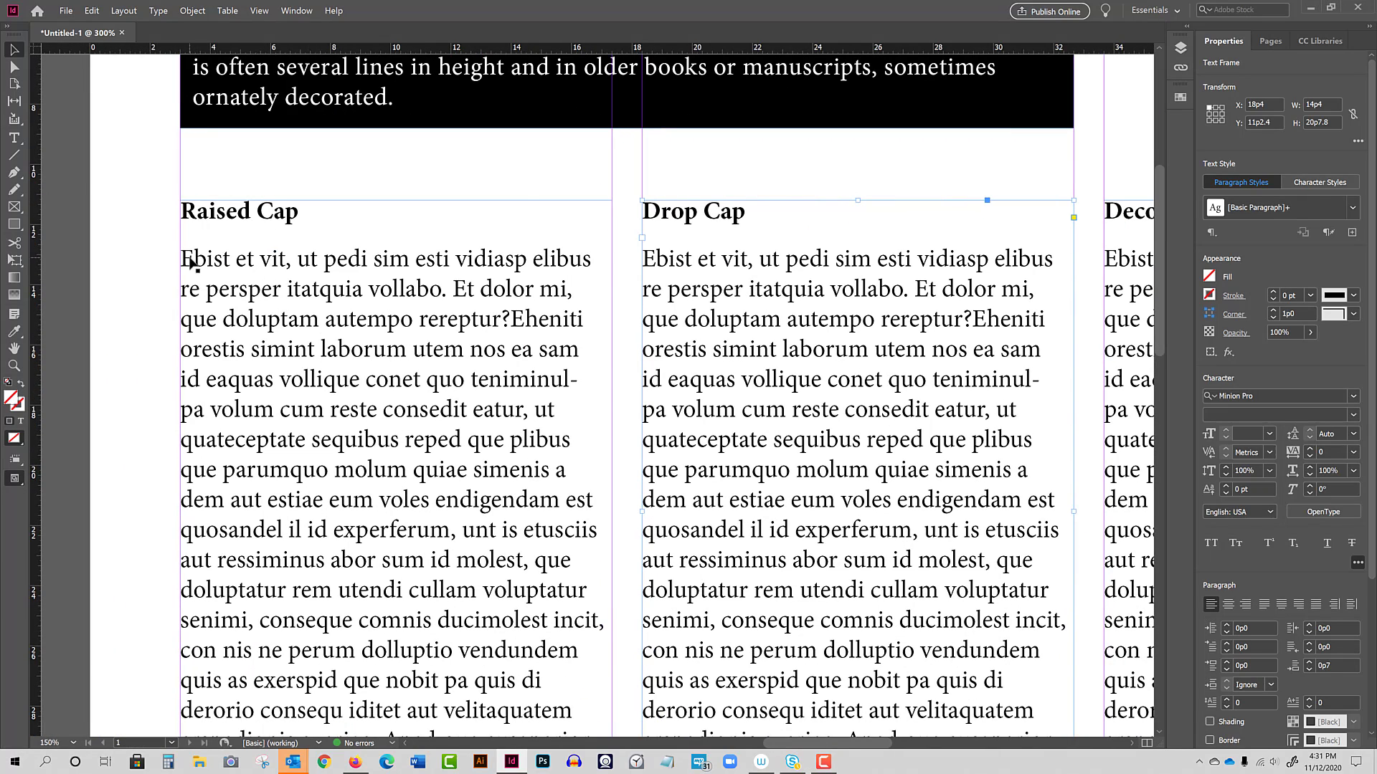
# Step: Enlarge the first letter E of the Raised Cap paragraph to 28 pt
pyautogui.doubleClick(191, 260)
pyautogui.moveTo(194, 260); pyautogui.dragTo(182, 260)
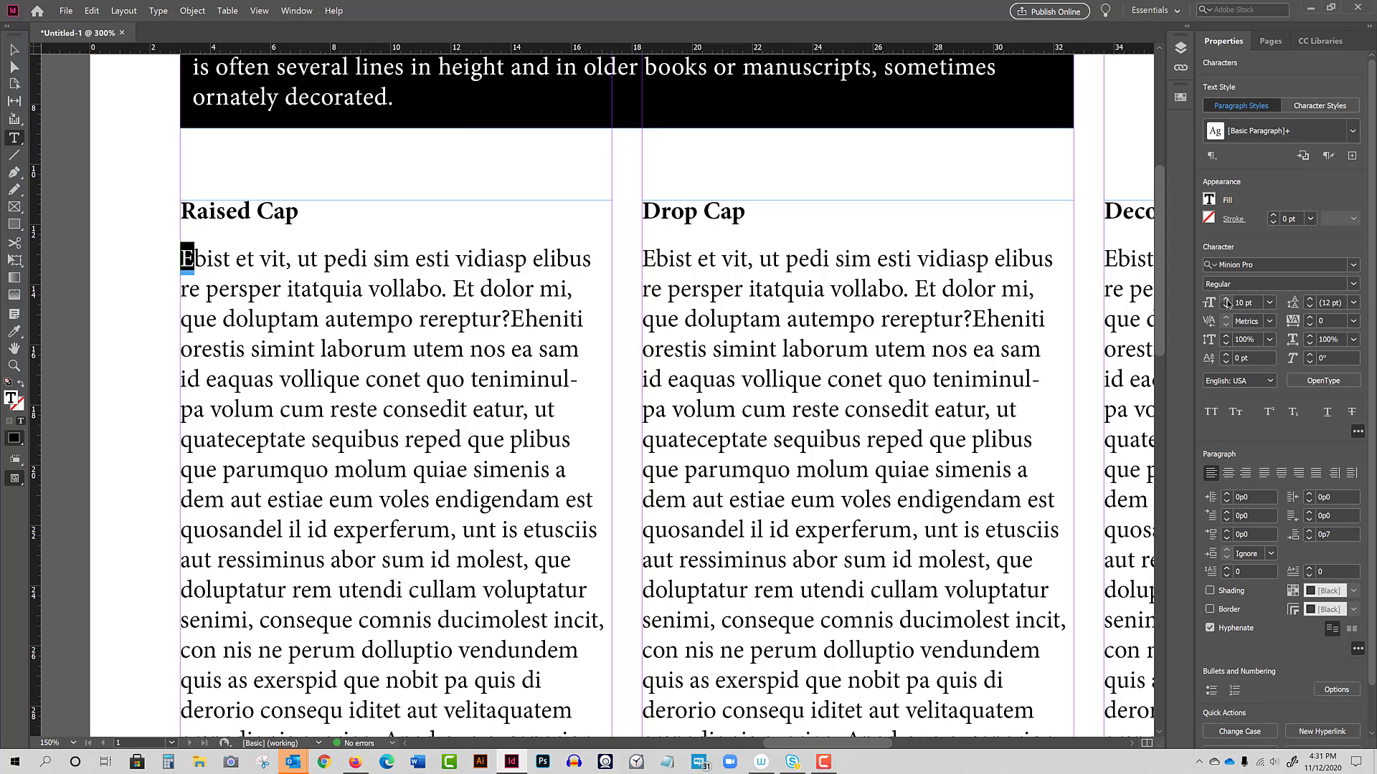
pyautogui.click(1227, 303)
pyautogui.click(1227, 303)
pyautogui.click(1227, 303)
pyautogui.click(1227, 302)
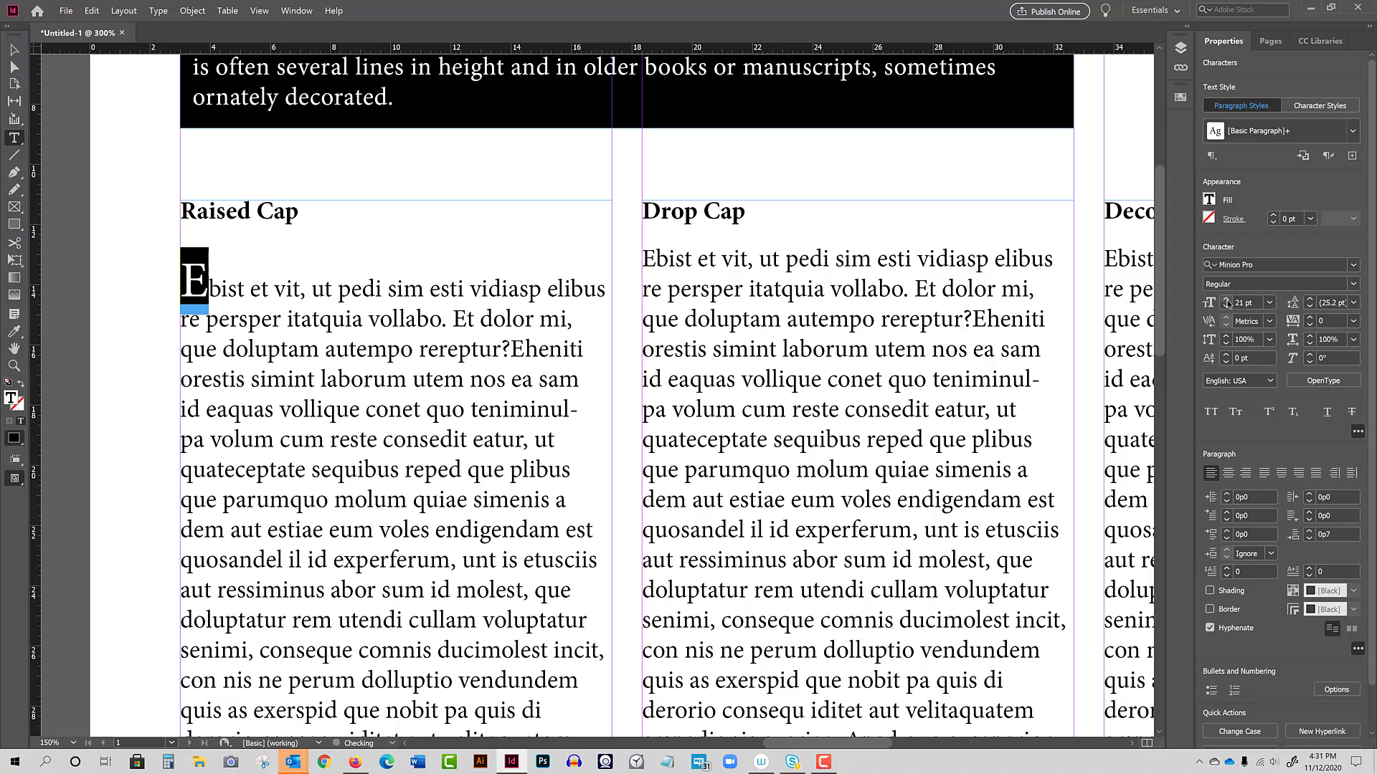
pyautogui.click(1226, 303)
pyautogui.click(1226, 302)
pyautogui.click(1226, 303)
pyautogui.click(1226, 302)
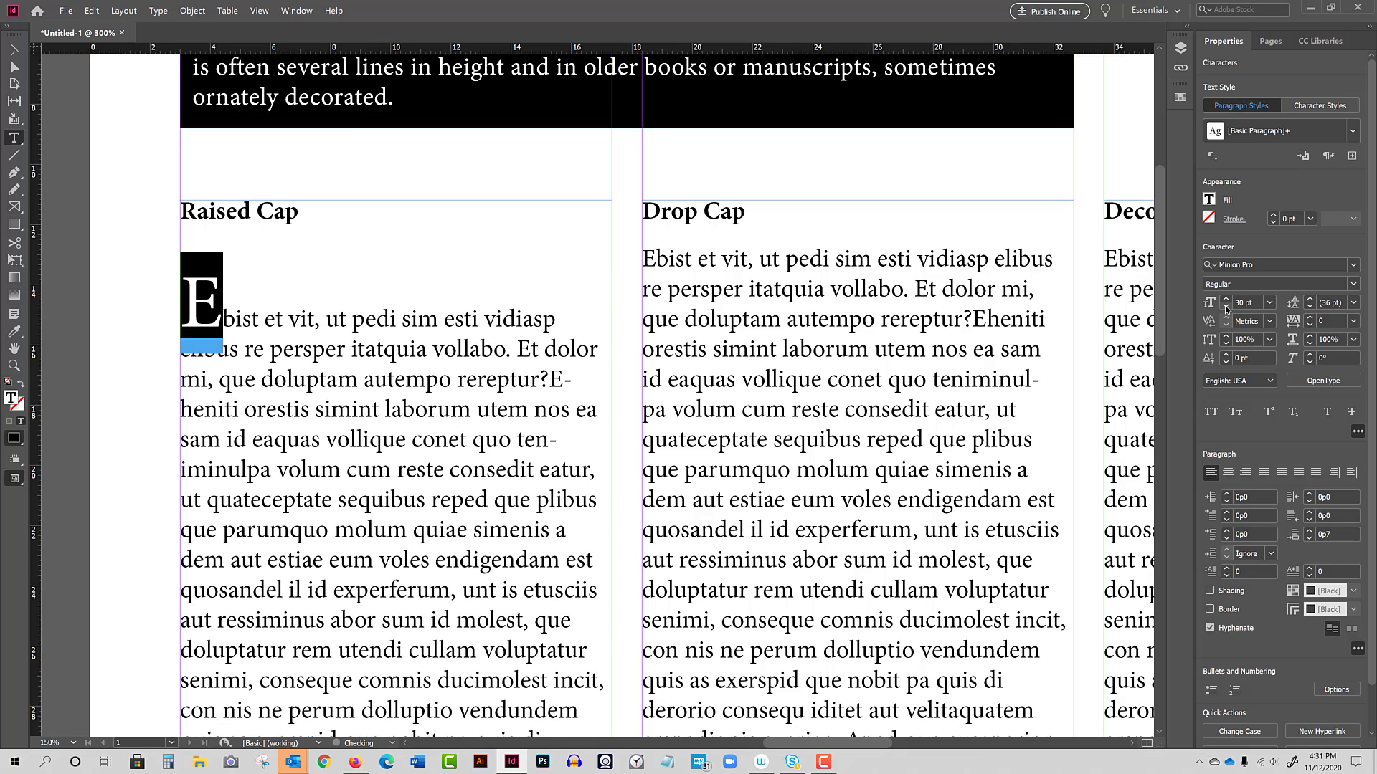
pyautogui.click(1225, 306)
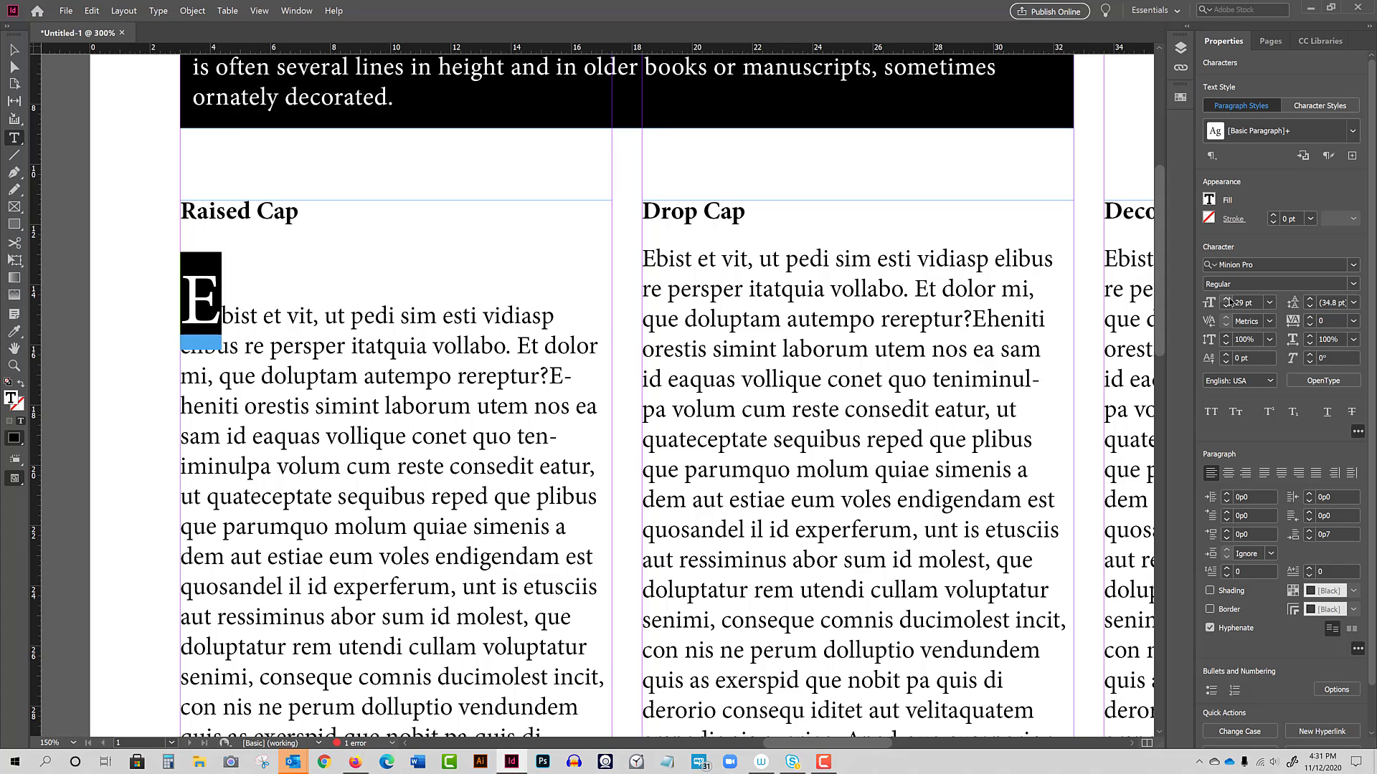
pyautogui.click(1228, 300)
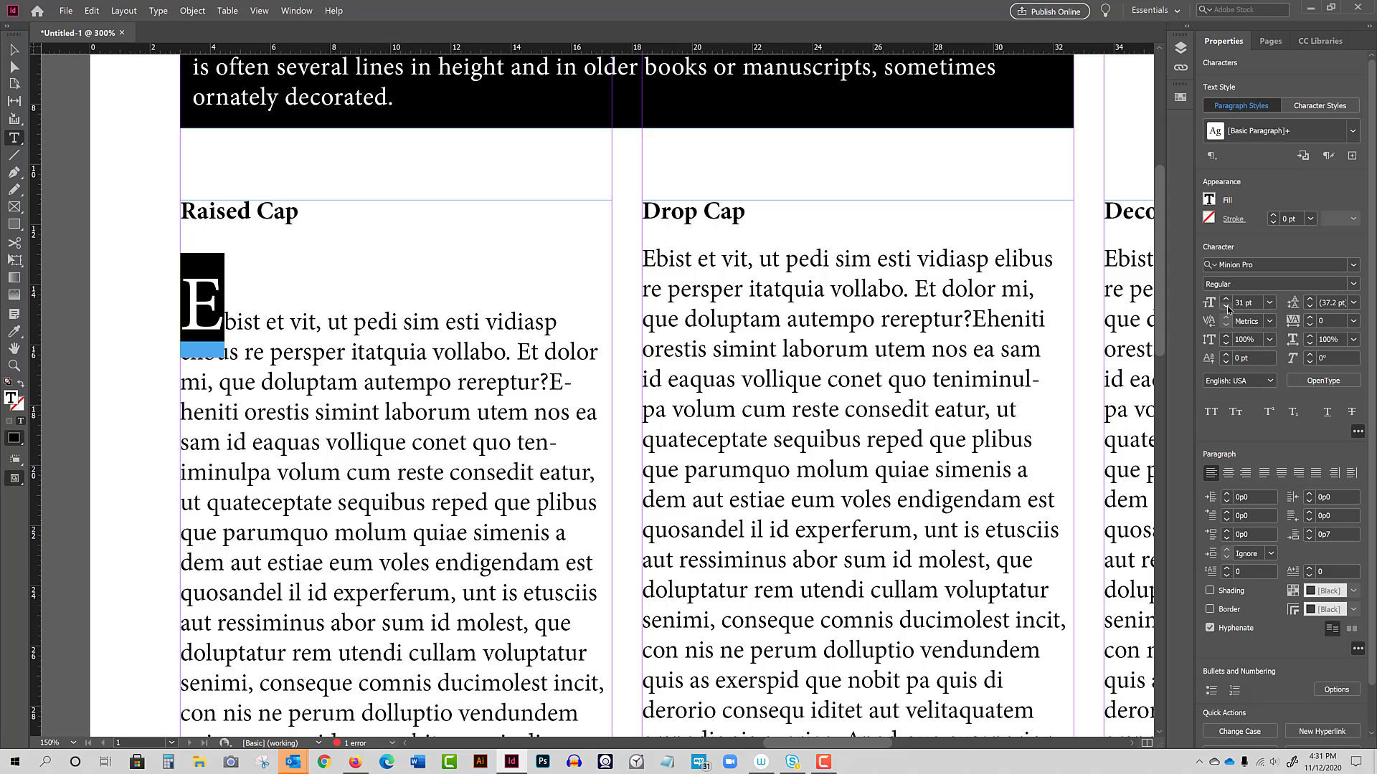
pyautogui.click(1228, 306)
pyautogui.click(1228, 306)
pyautogui.click(1228, 305)
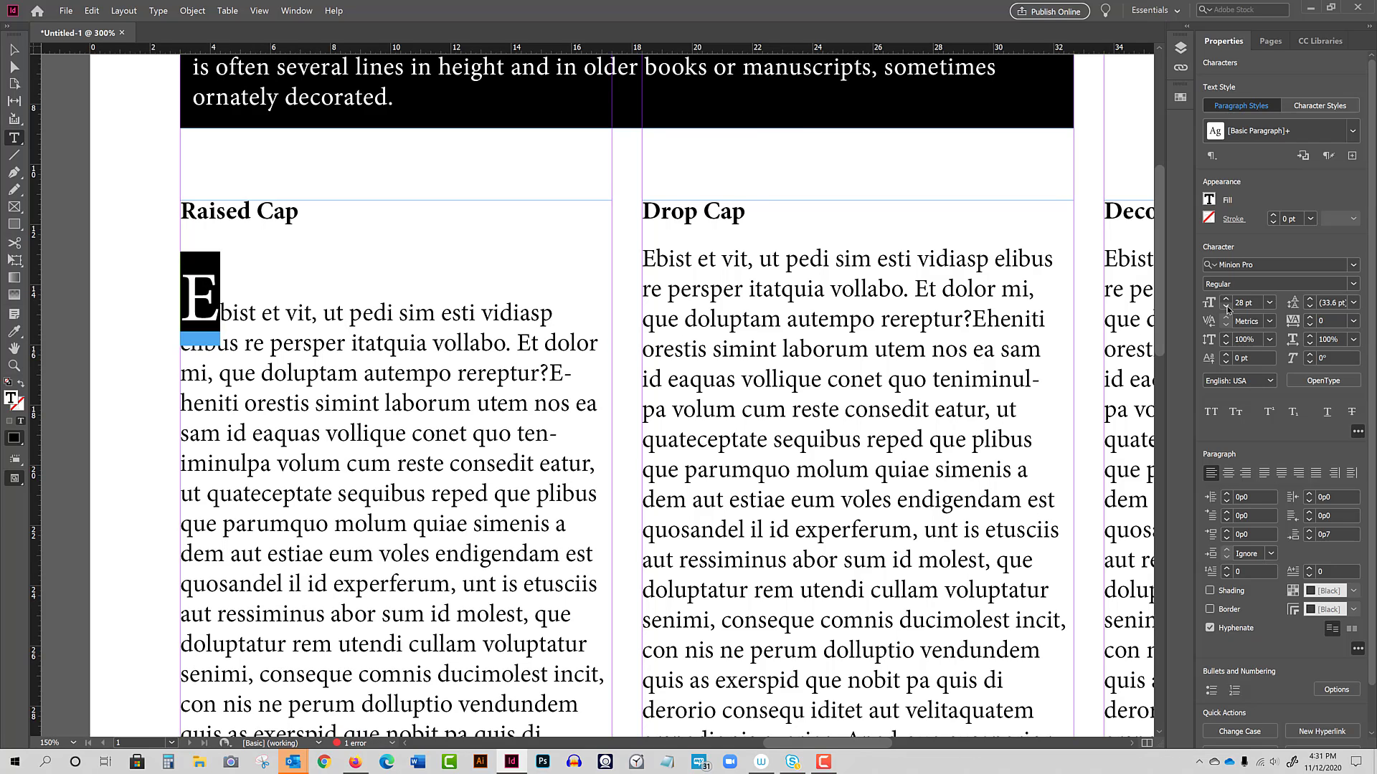
pyautogui.click(221, 305)
pyautogui.keyDown('shift'); pyautogui.click(195, 303); pyautogui.keyUp('shift')
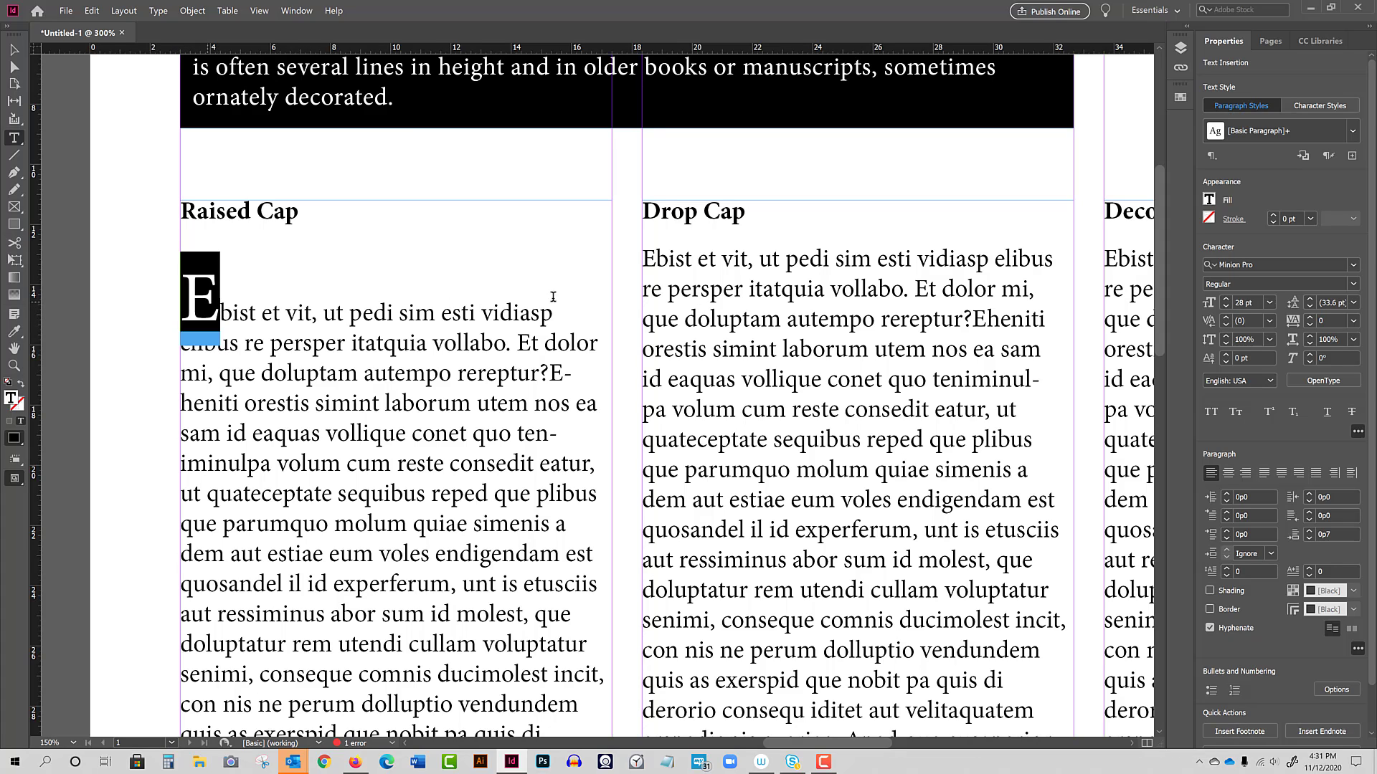
# Step: Turn the opening E of the Drop Cap paragraph into a one-character drop cap spanning 3 lines
pyautogui.click(650, 256)
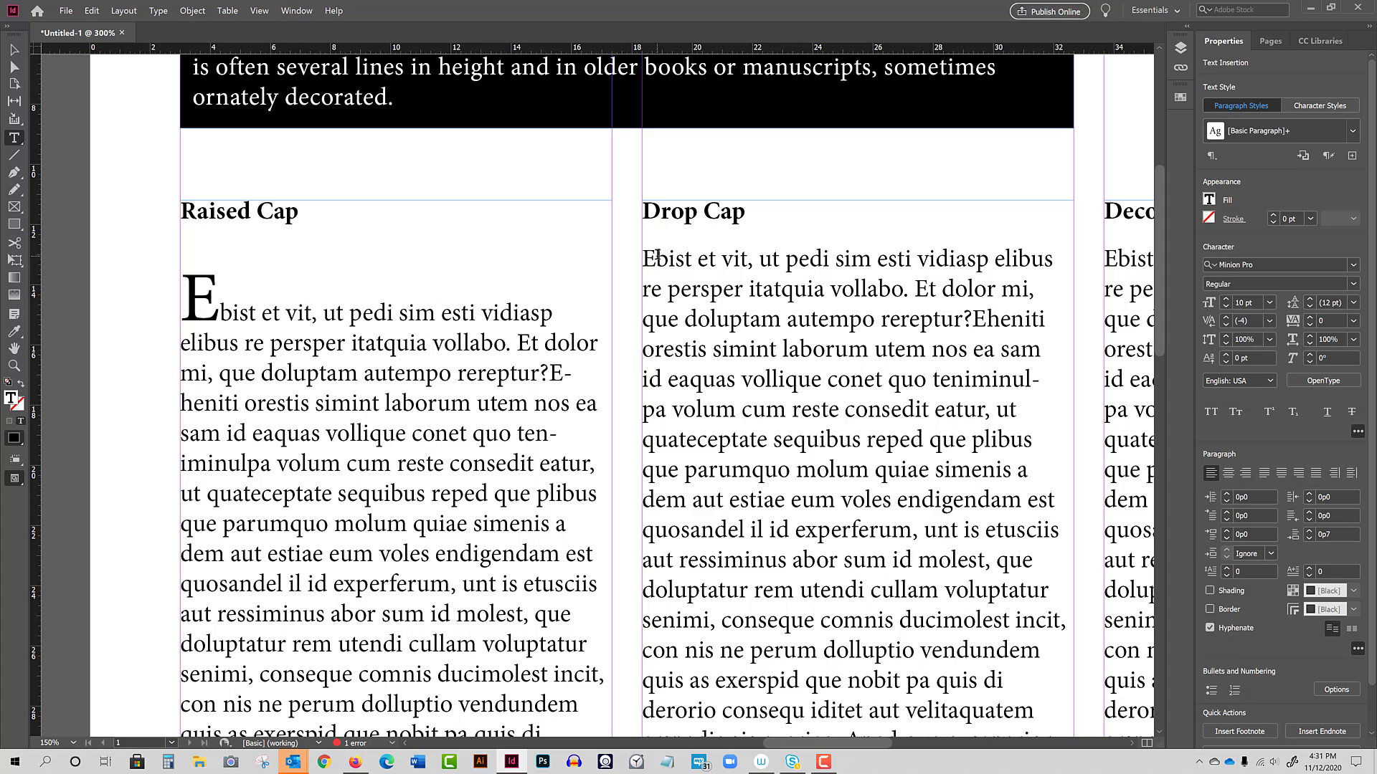
pyautogui.hotkey('shift', 'Left')
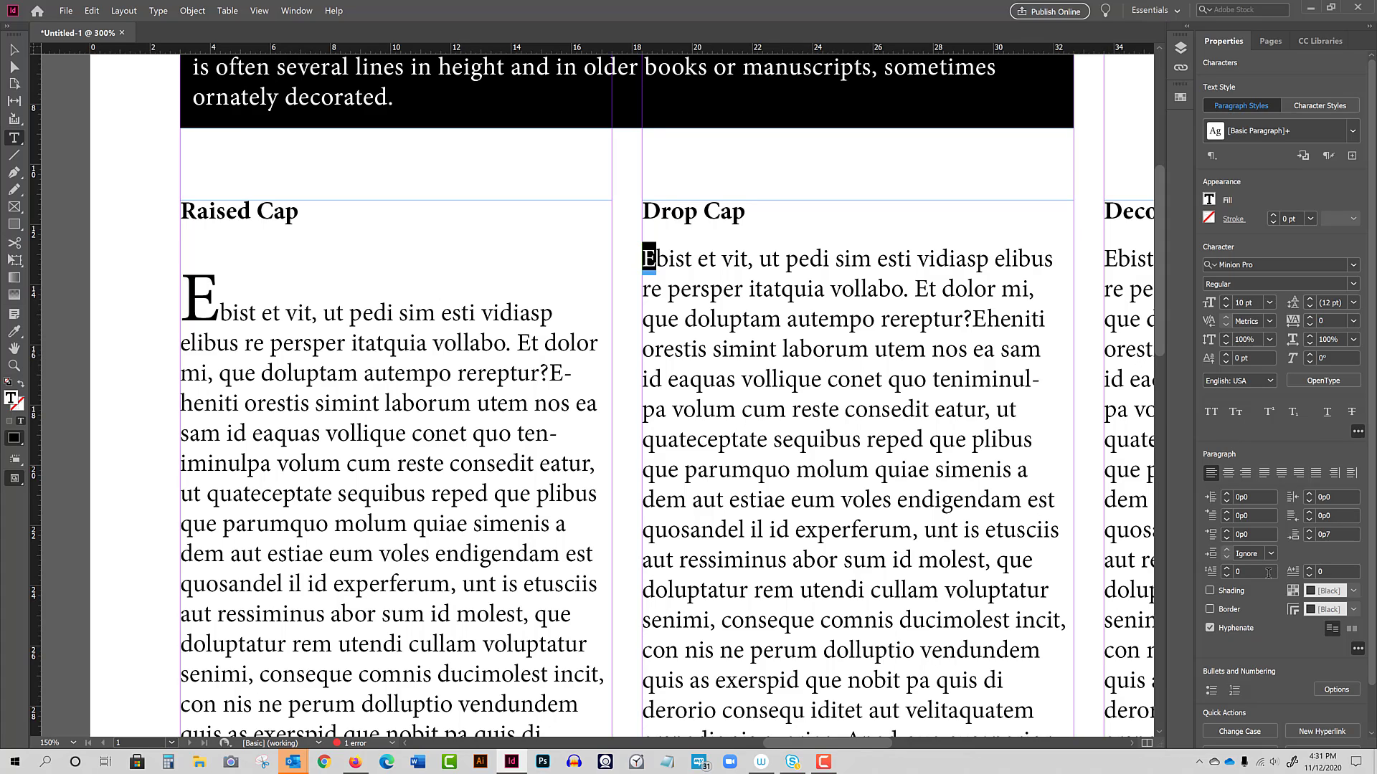
pyautogui.click(1226, 570)
pyautogui.click(1226, 570)
pyautogui.click(1227, 571)
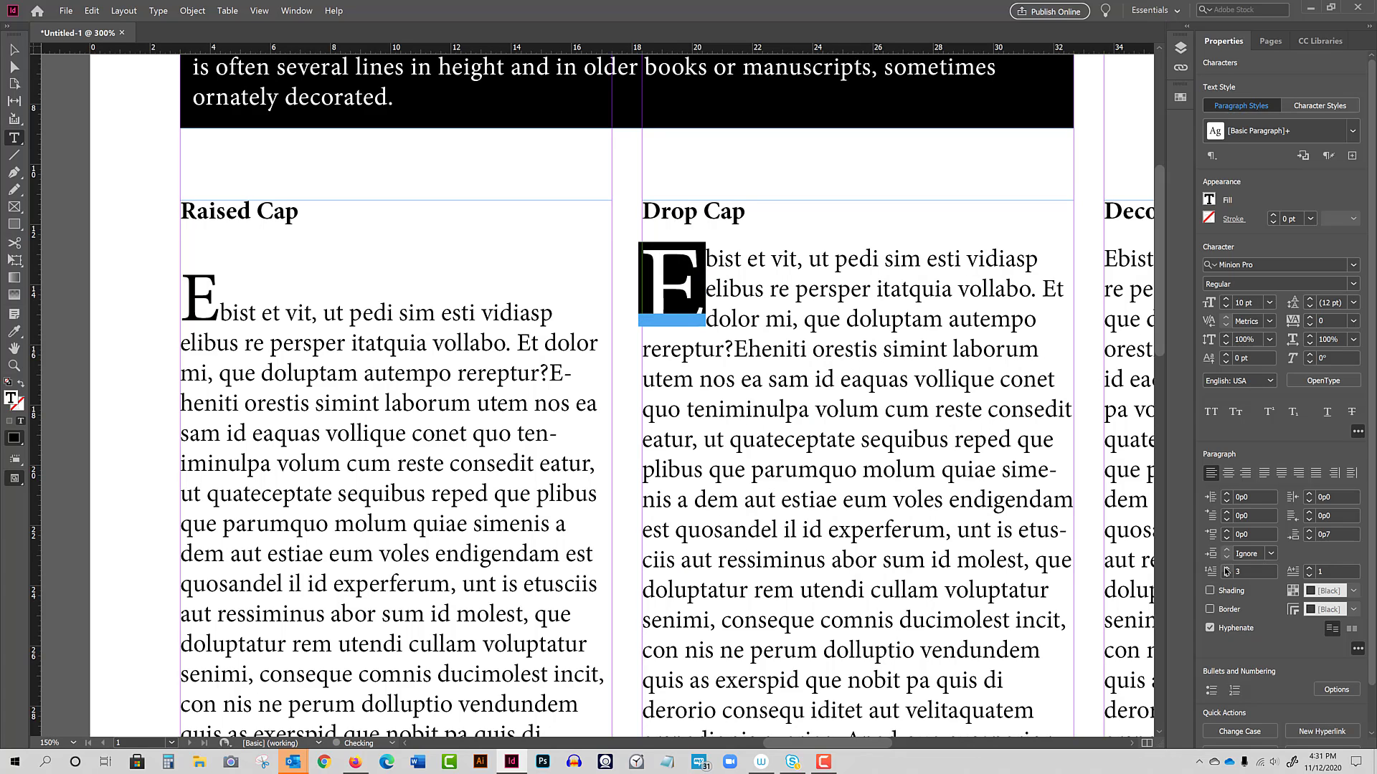
pyautogui.click(678, 300)
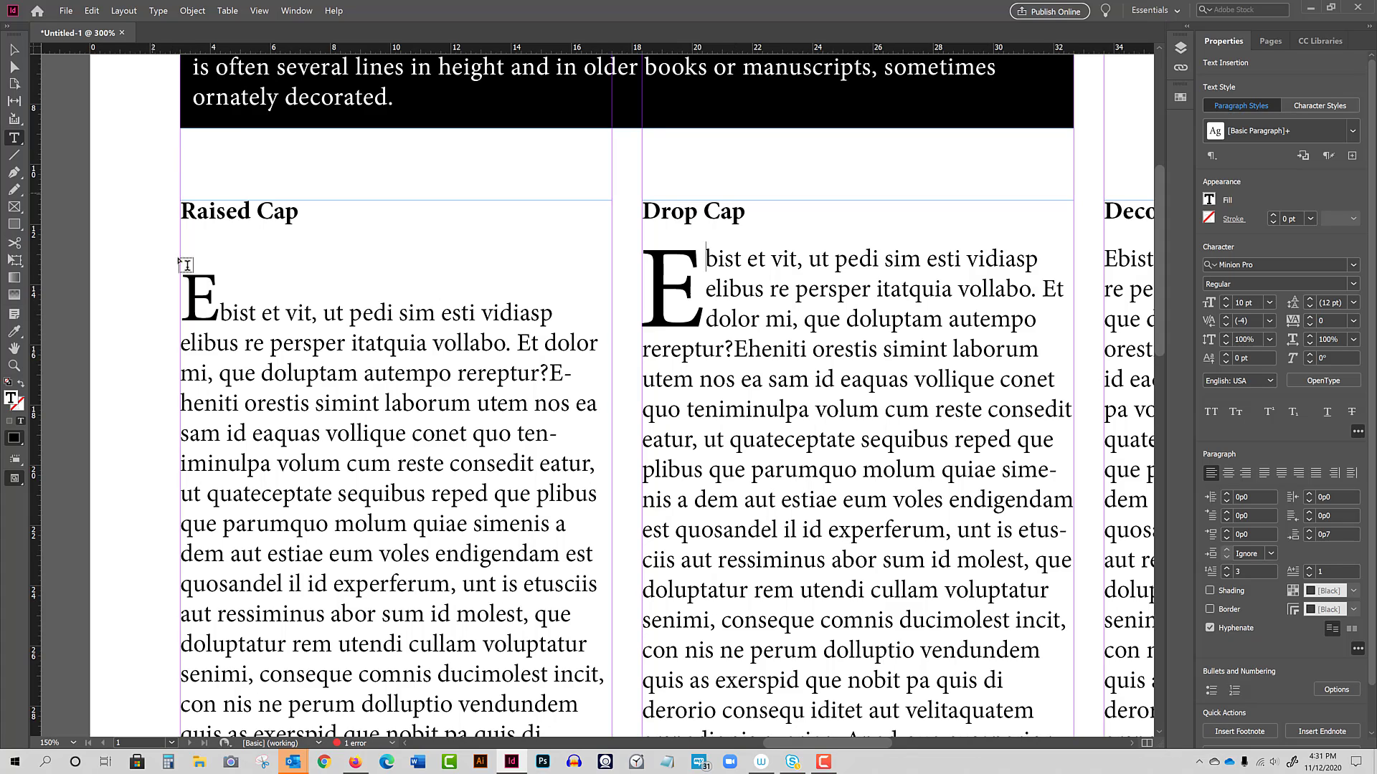
# Step: Reduce the drop cap in the Drop Cap paragraph to 2 lines and leave text editing
pyautogui.moveTo(203, 300); pyautogui.dragTo(191, 304)
pyautogui.moveTo(687, 286); pyautogui.dragTo(645, 290)
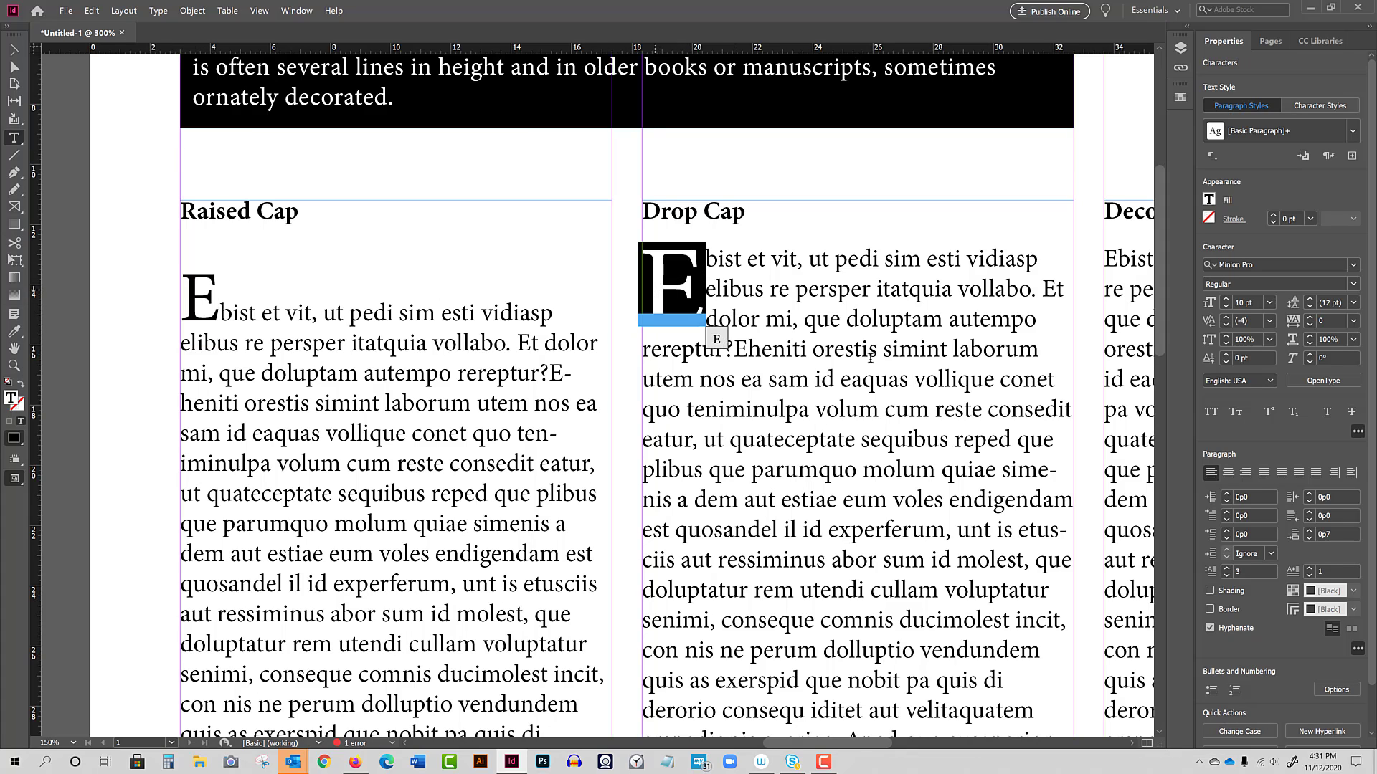
pyautogui.click(1228, 575)
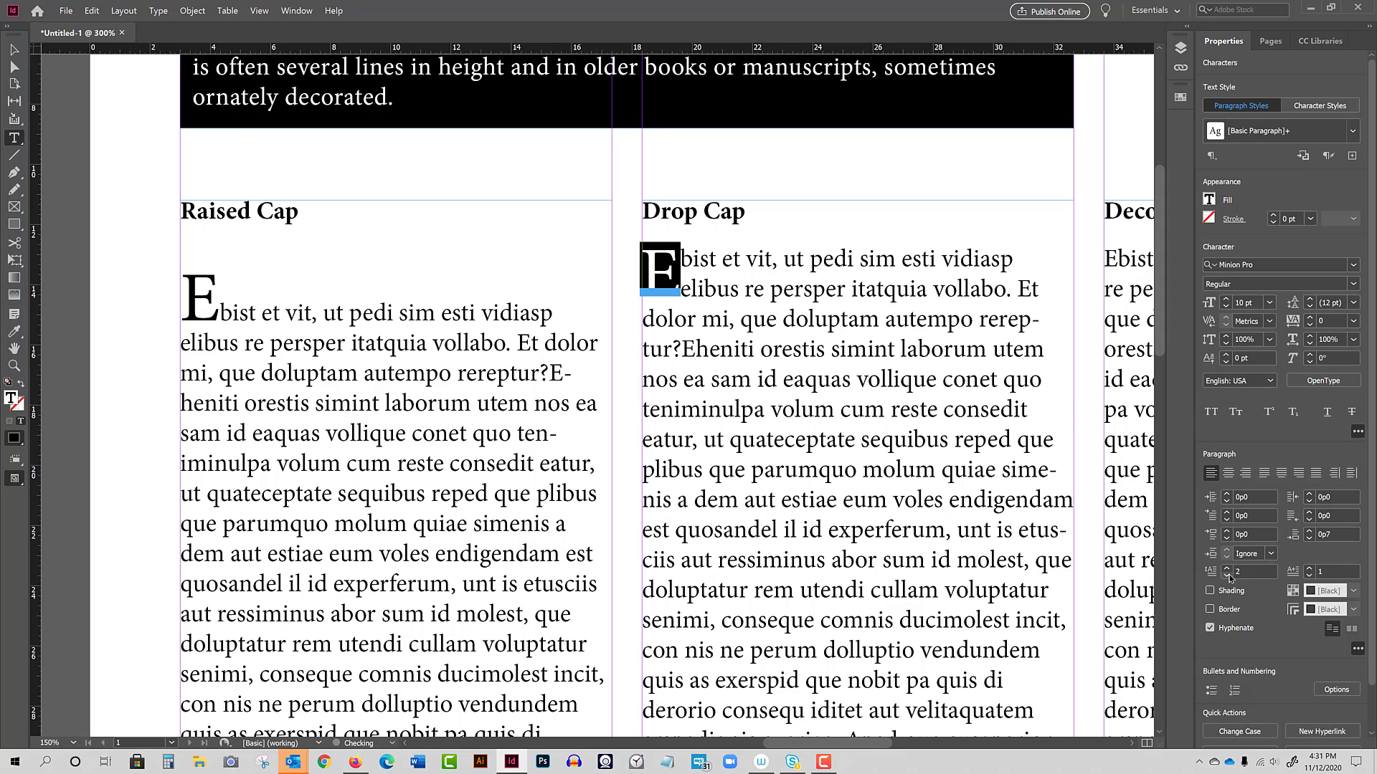
pyautogui.click(682, 281)
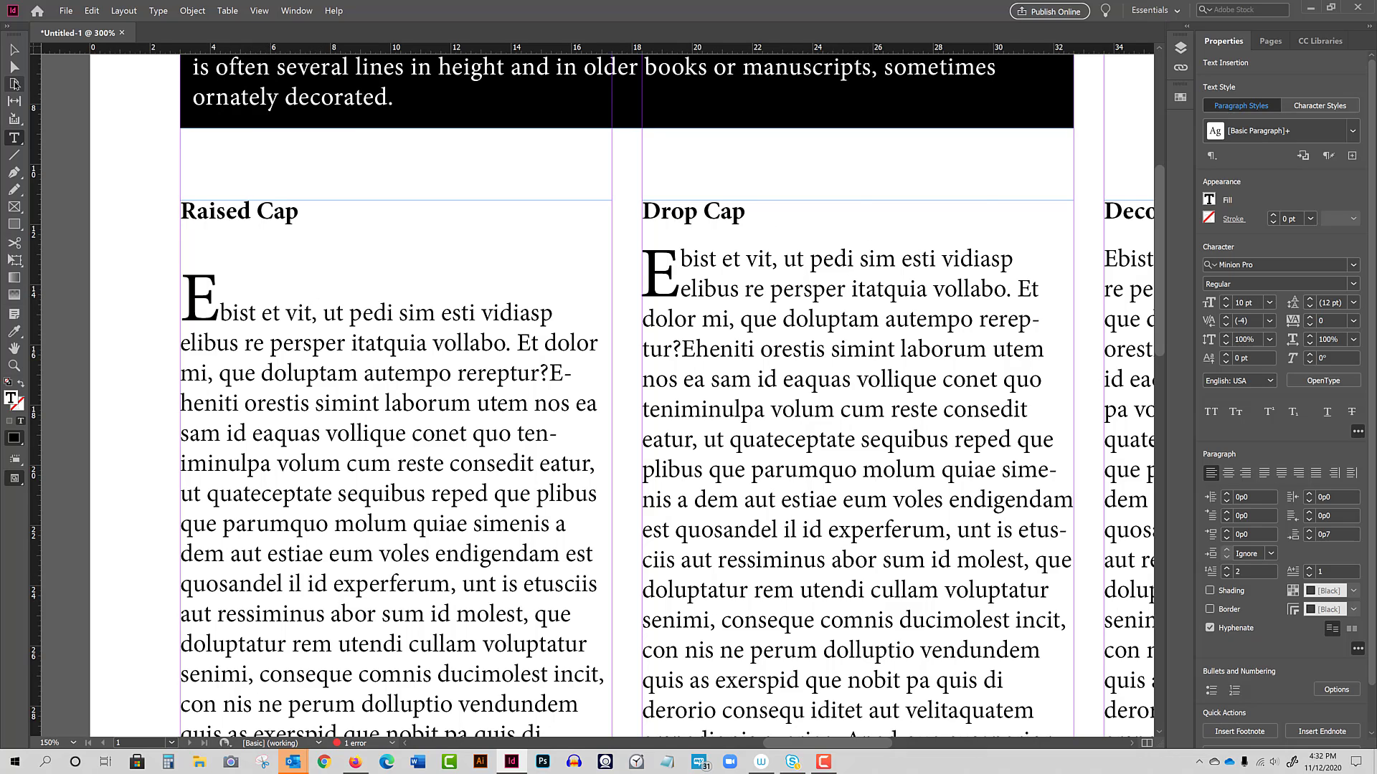
pyautogui.press('Escape')
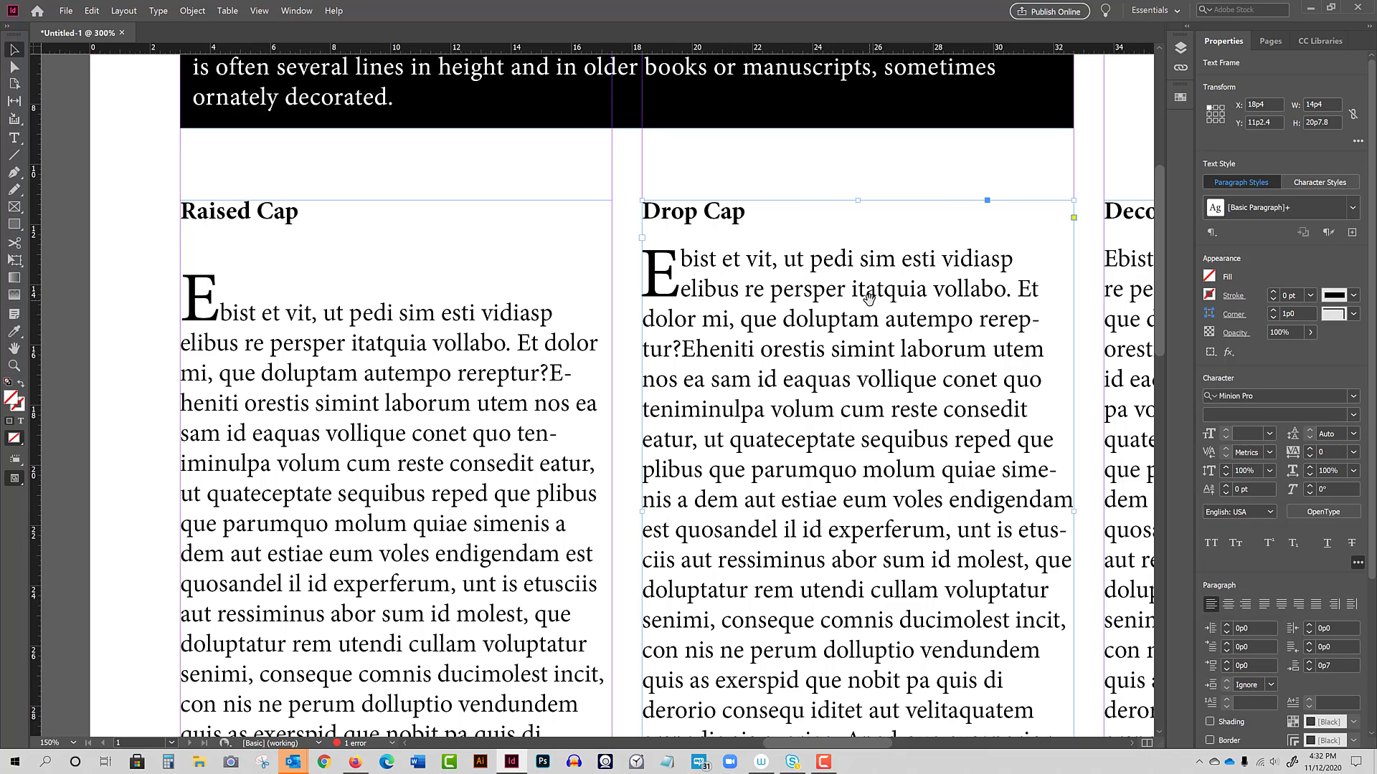
# Step: Set the first letter E of the Decorative Cap paragraph in the Avebury Black font
pyautogui.moveTo(861, 309); pyautogui.dragTo(553, 286)
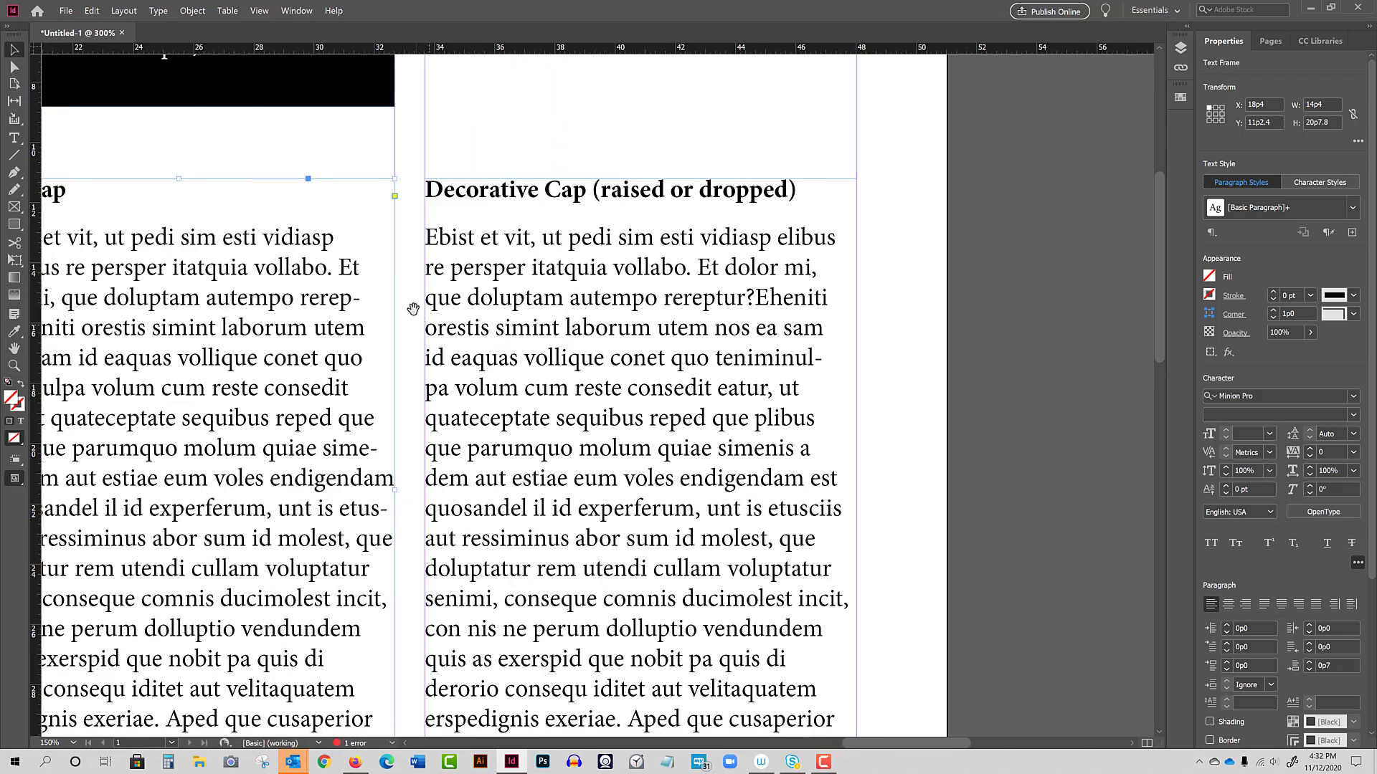
pyautogui.hscroll(-8, 413, 308)
pyautogui.hscroll(-3, 539, 289)
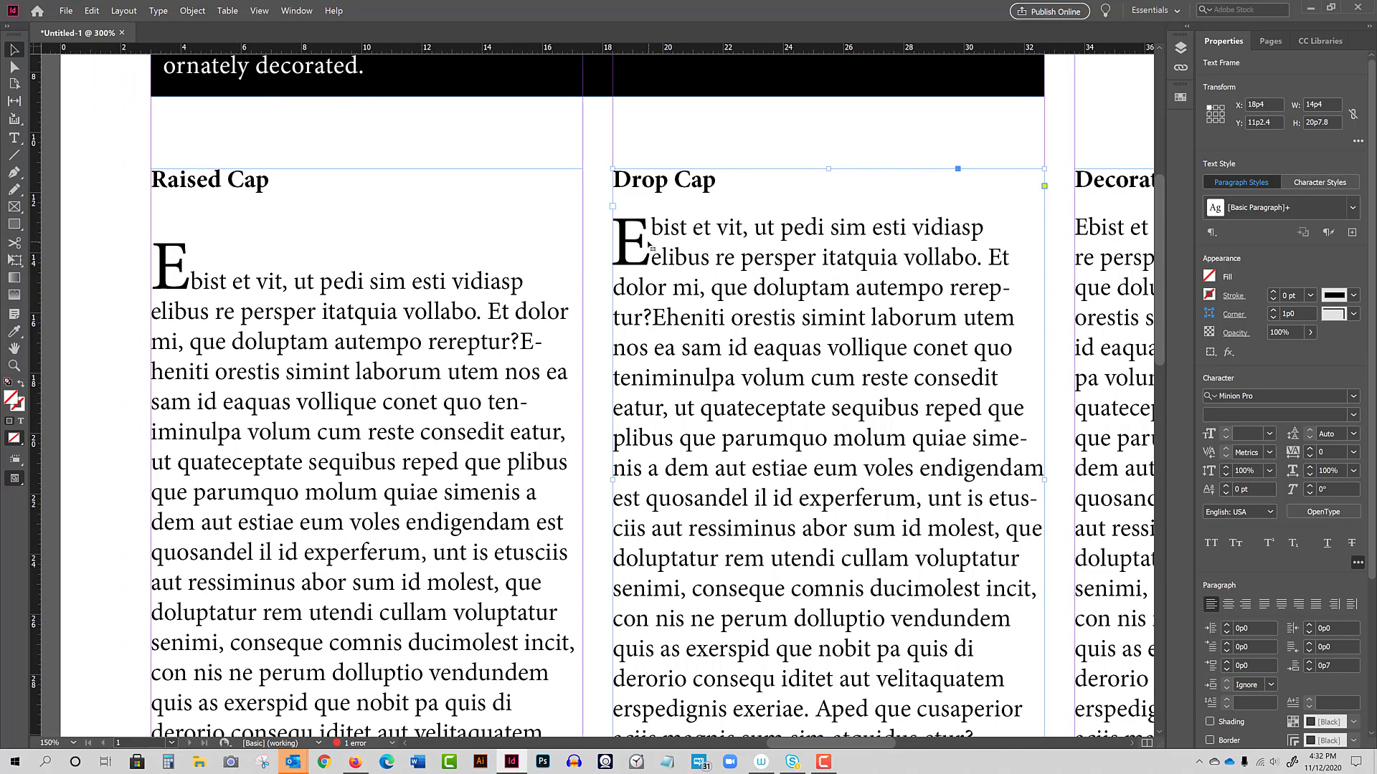
pyautogui.hscroll(10, 652, 246)
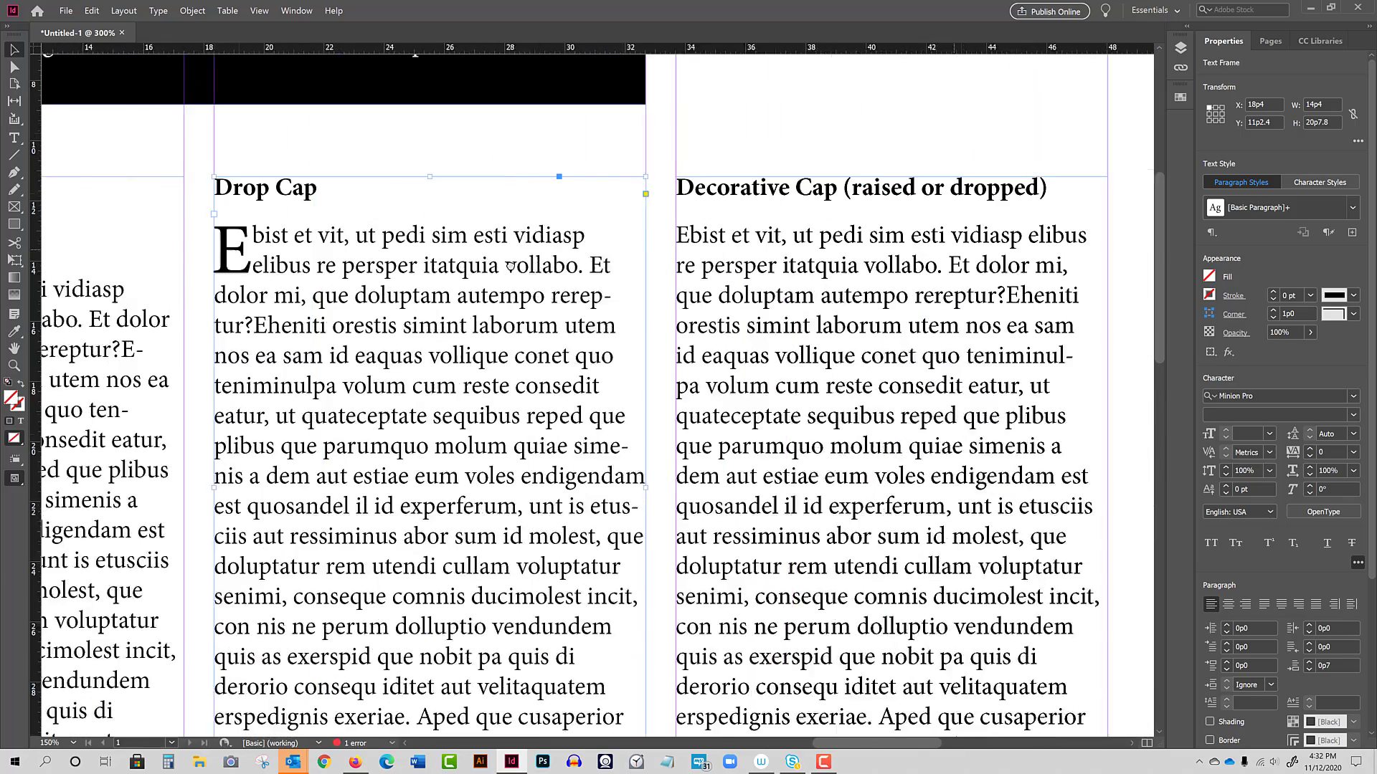
pyautogui.hscroll(1, 567, 266)
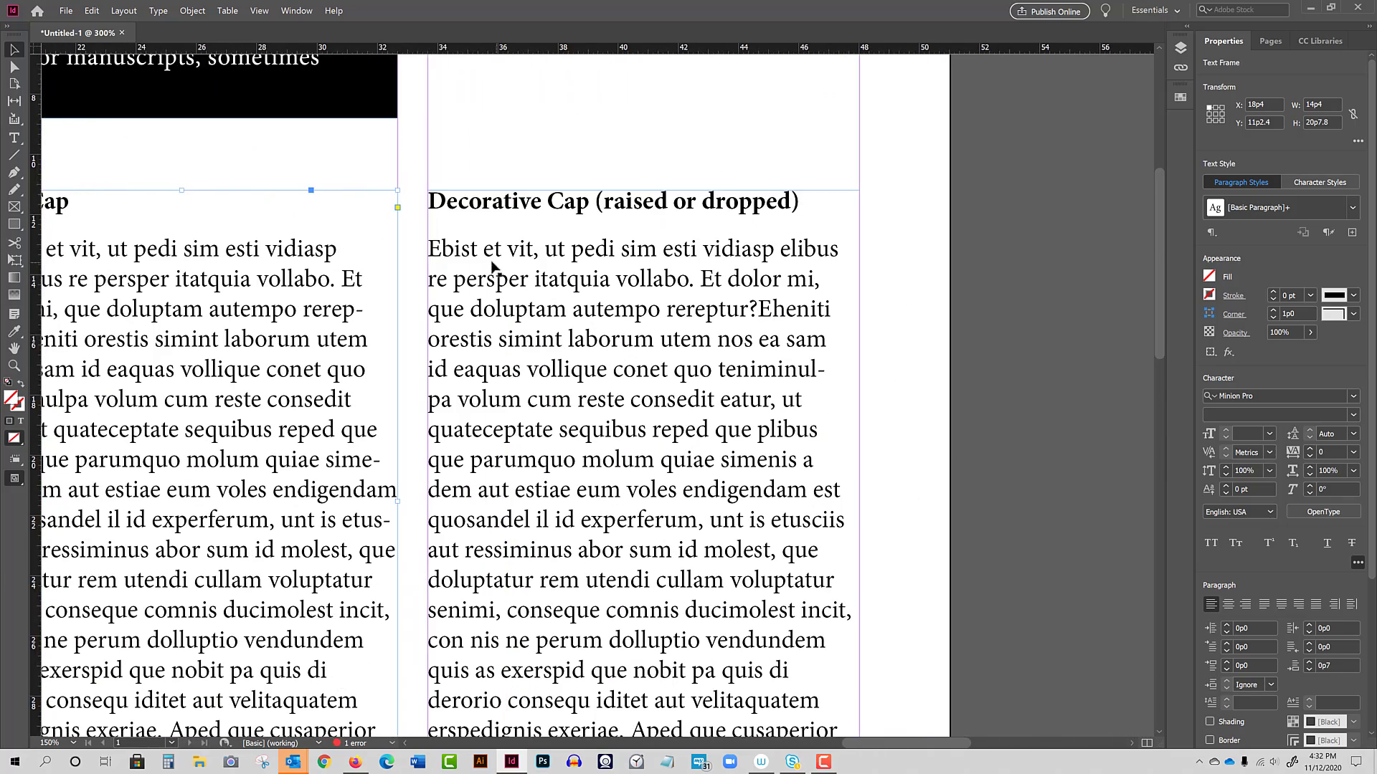
pyautogui.doubleClick(431, 253)
pyautogui.moveTo(429, 248); pyautogui.dragTo(441, 248)
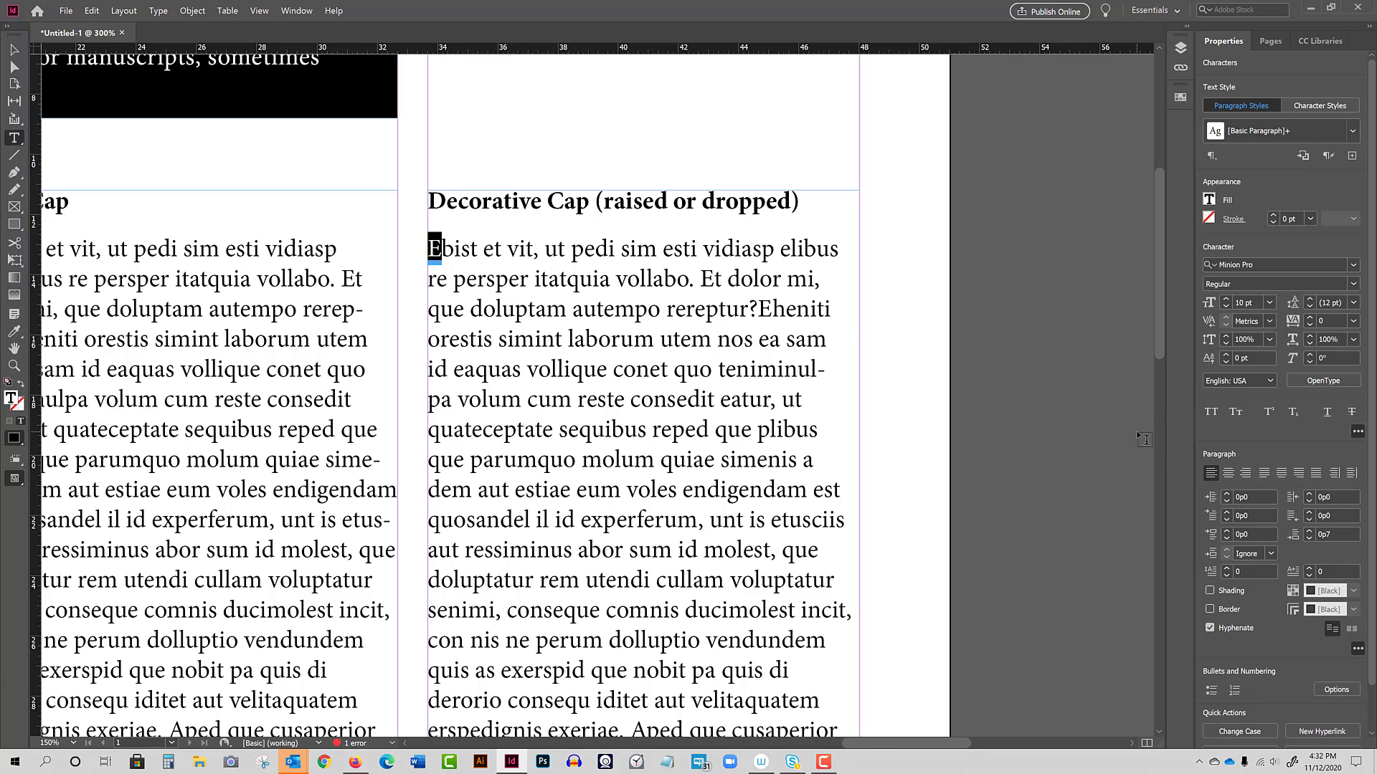
pyautogui.click(1354, 266)
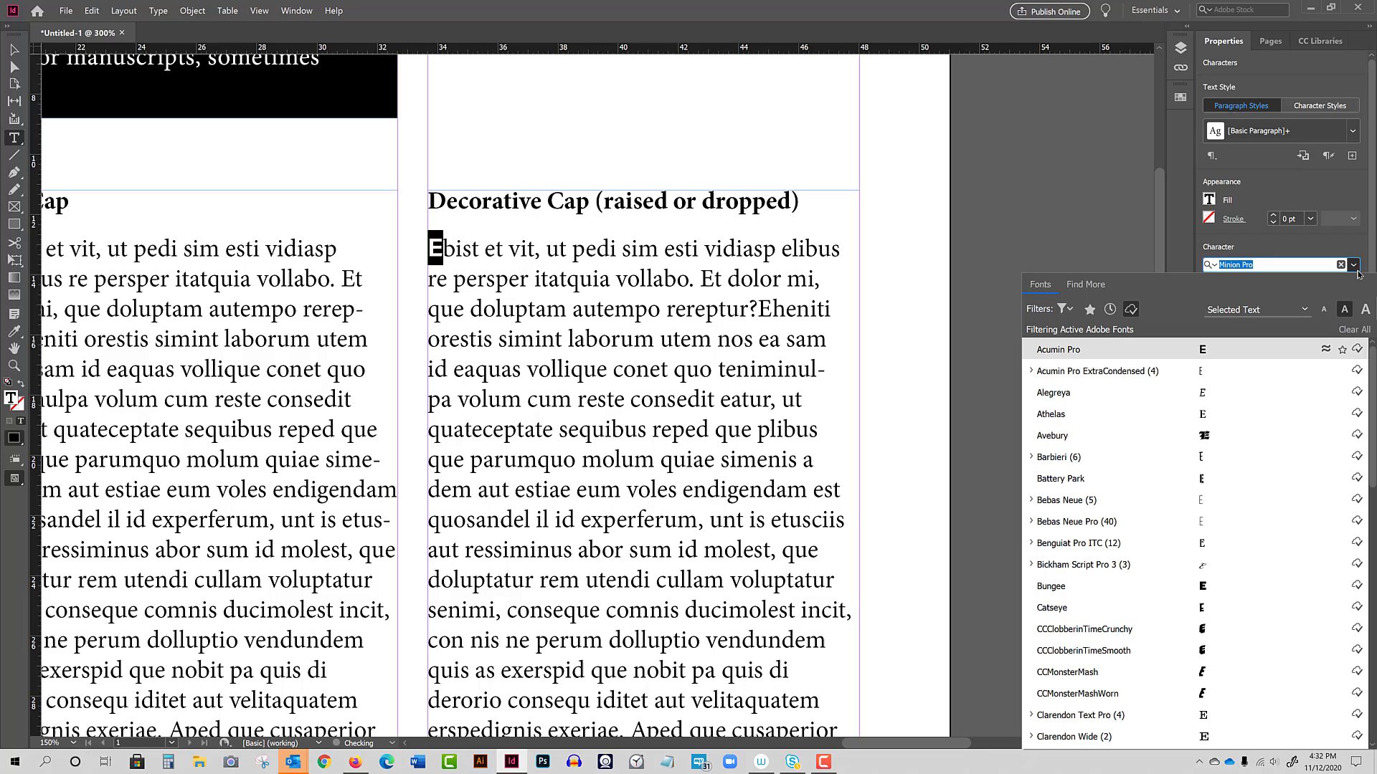
pyautogui.click(1163, 437)
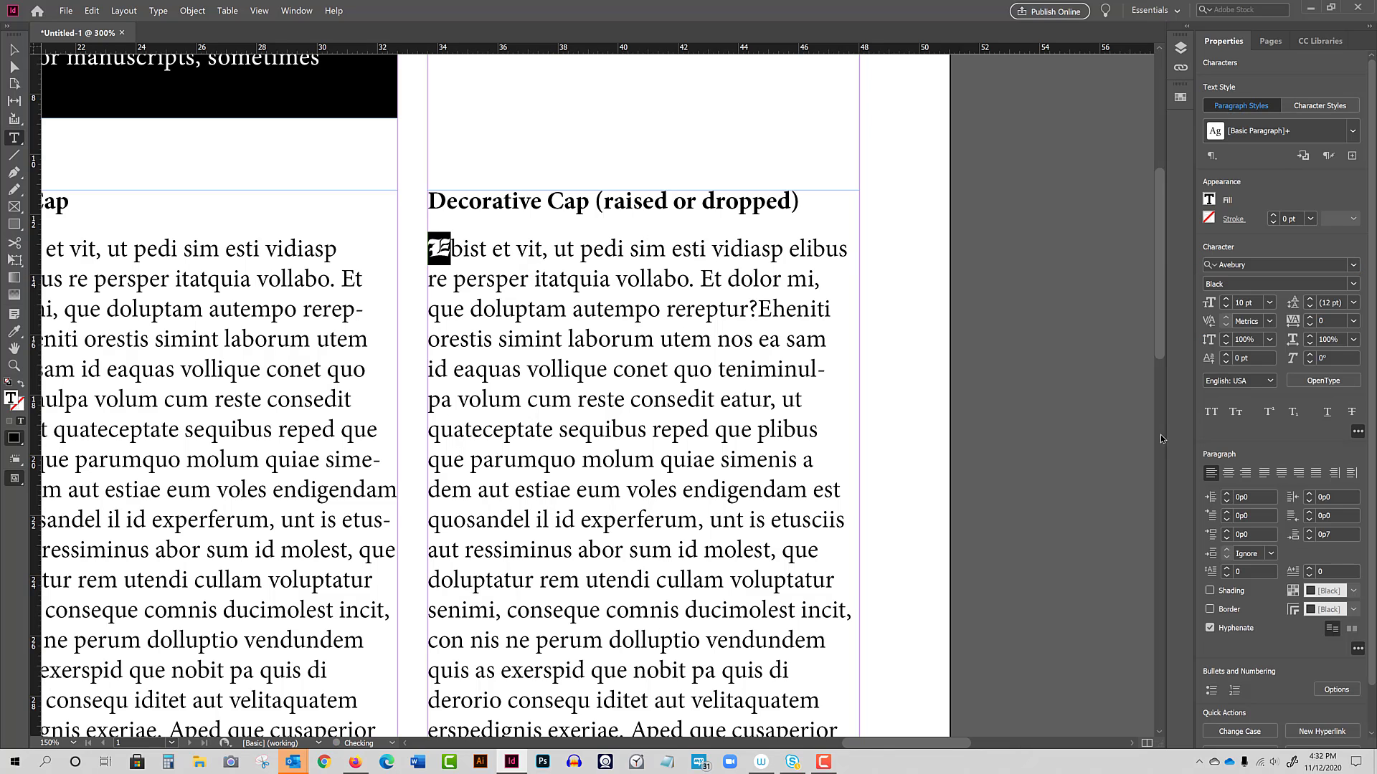
# Step: Try enlarging the decorative E as a raised cap, and bring its font size back down to 9 pt
pyautogui.click(1227, 300)
pyautogui.click(1227, 300)
pyautogui.click(1227, 300)
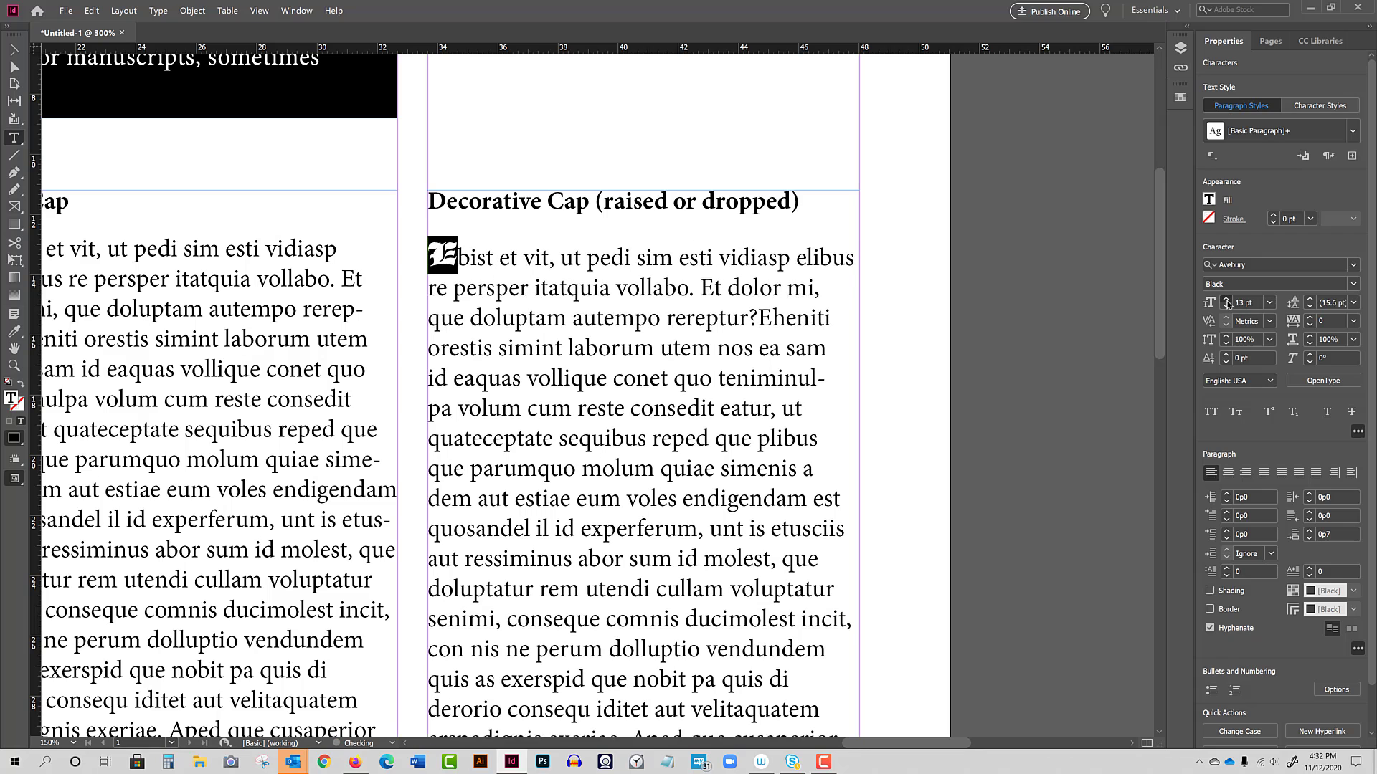
pyautogui.click(1227, 299)
pyautogui.click(1227, 300)
pyautogui.click(1227, 300)
pyautogui.click(1227, 300)
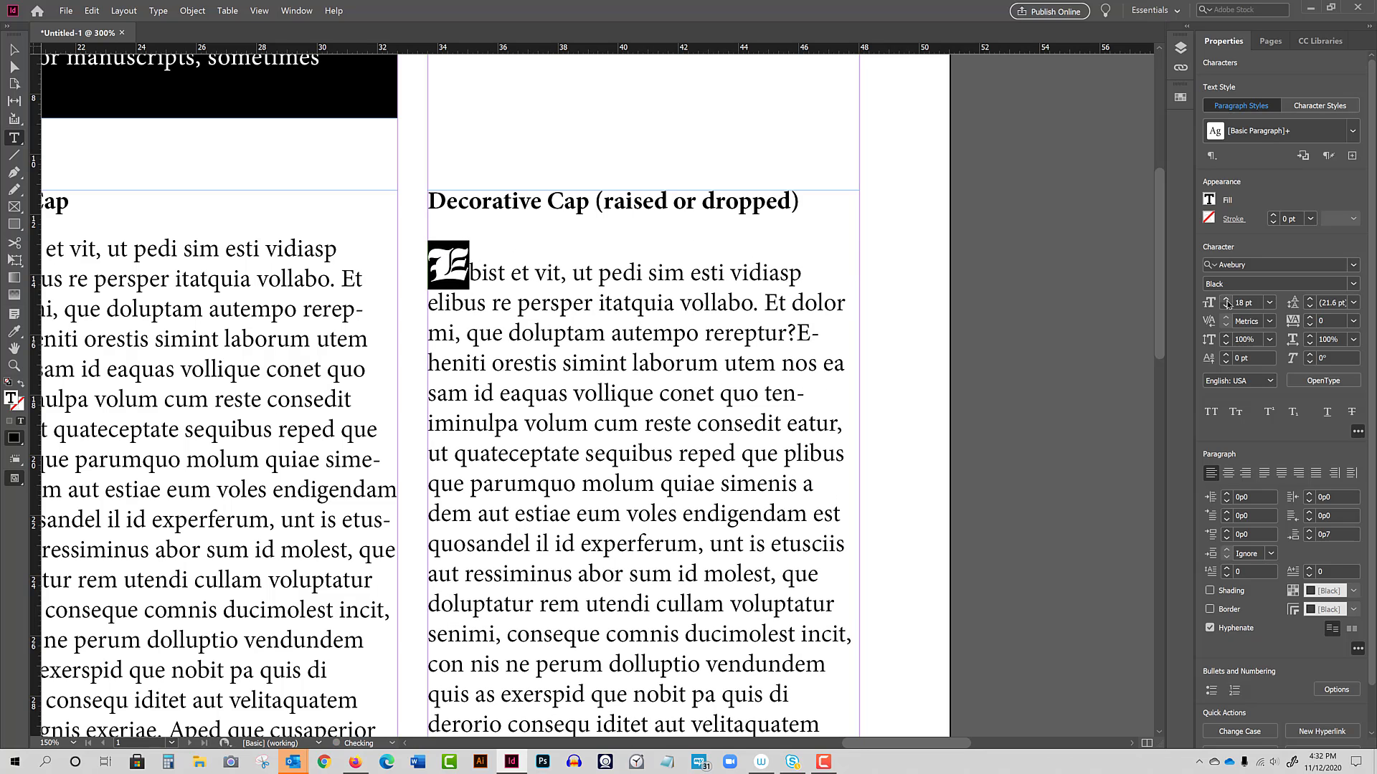
pyautogui.click(1227, 300)
pyautogui.click(1227, 300)
pyautogui.doubleClick(1227, 307)
pyautogui.doubleClick(1227, 307)
pyautogui.doubleClick(1227, 307)
pyautogui.doubleClick(1227, 307)
pyautogui.click(1227, 307)
pyautogui.click(1227, 306)
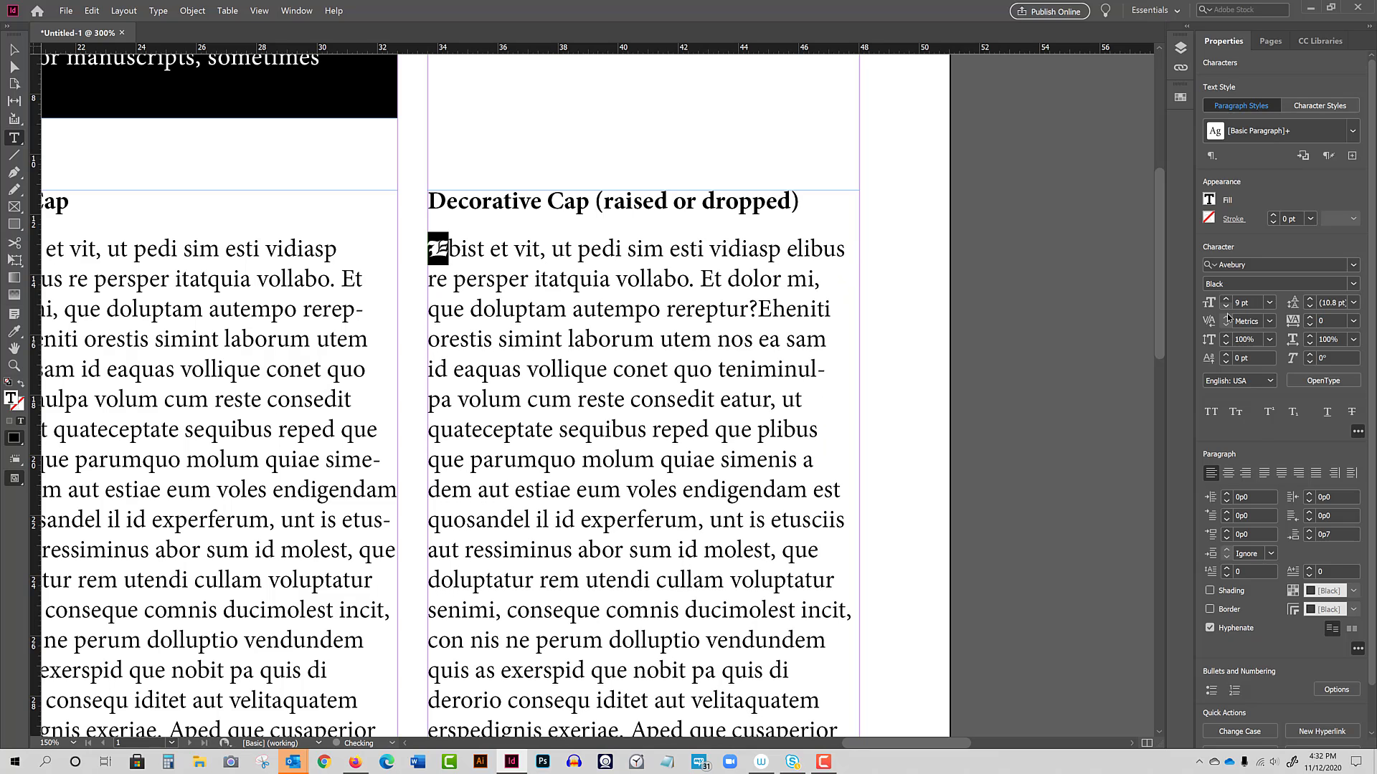
# Step: Make the decorative E a 3-line drop cap with a font size of 10 pt
pyautogui.click(1227, 568)
pyautogui.click(1226, 568)
pyautogui.click(1226, 568)
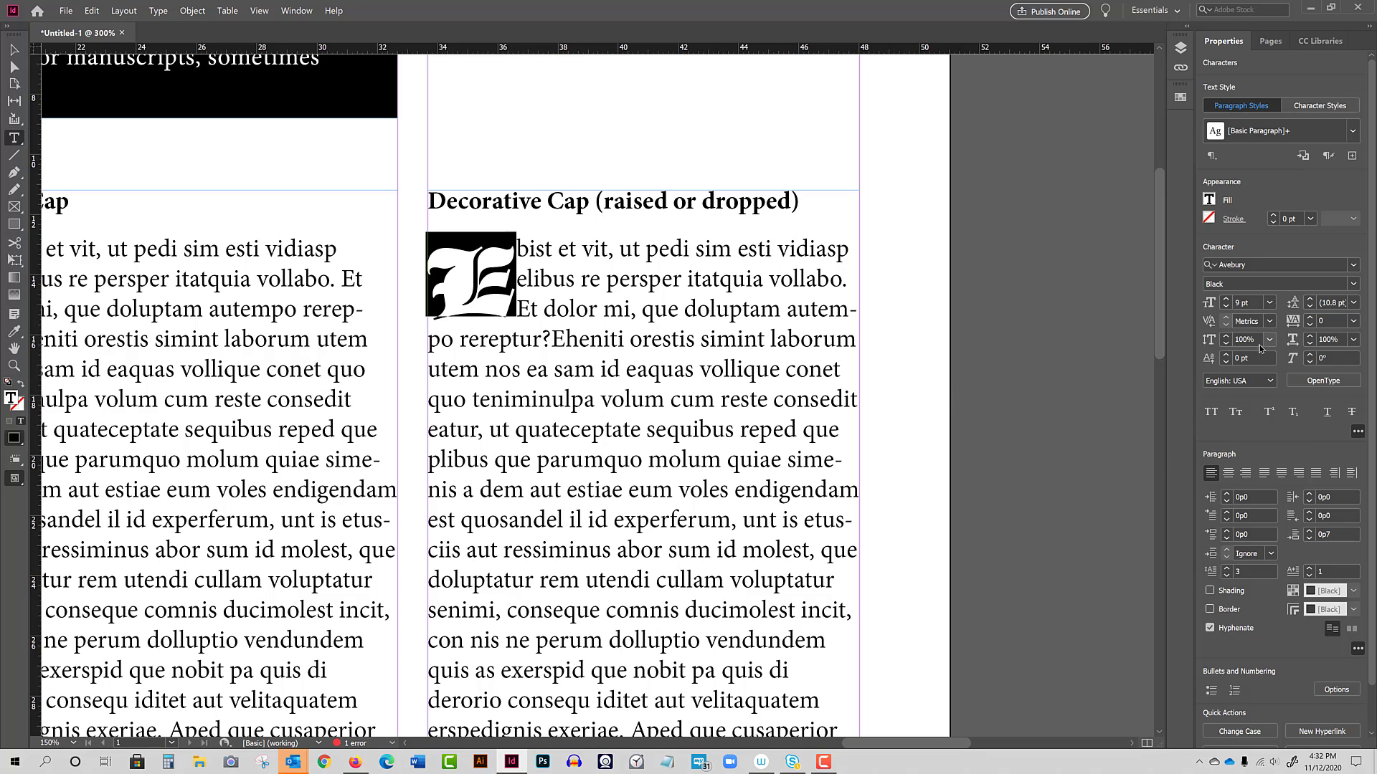
pyautogui.click(1225, 299)
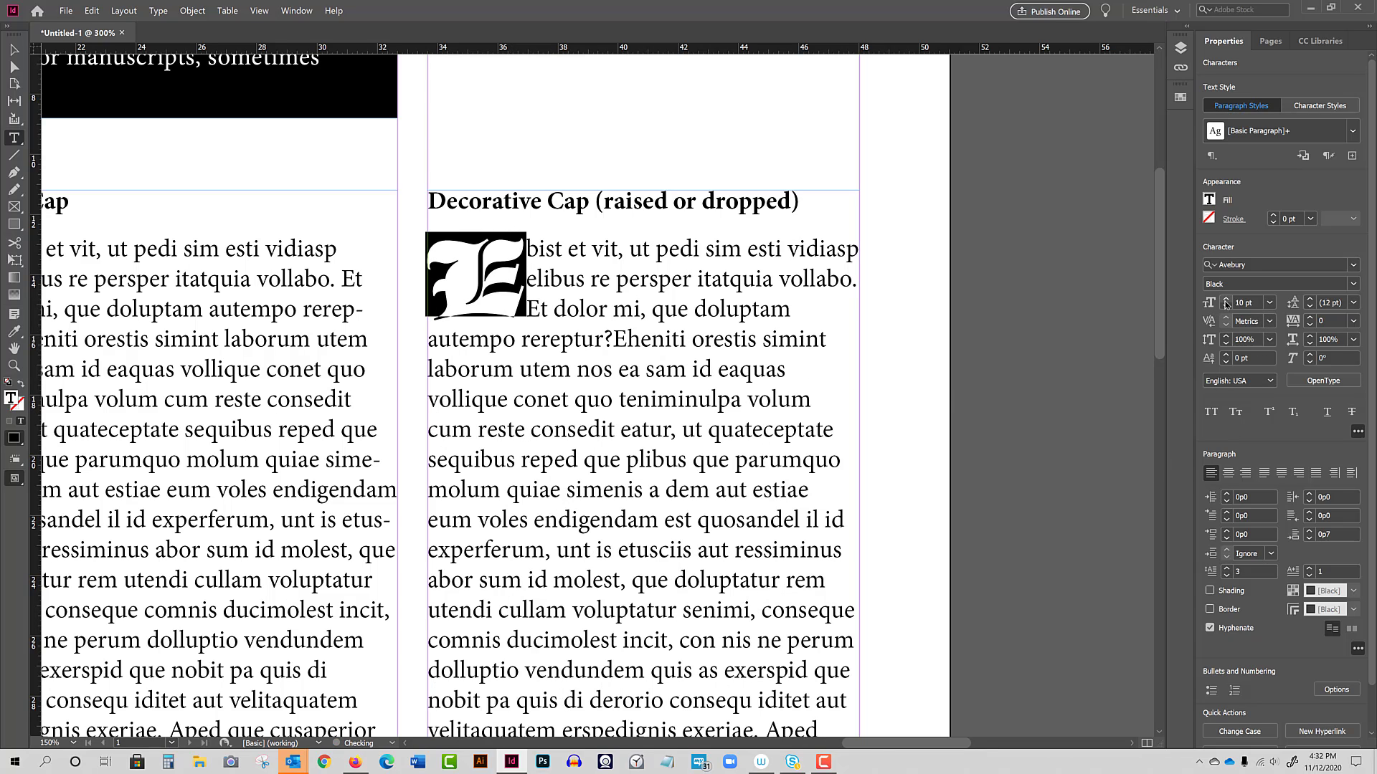
pyautogui.click(565, 310)
pyautogui.press('Escape')
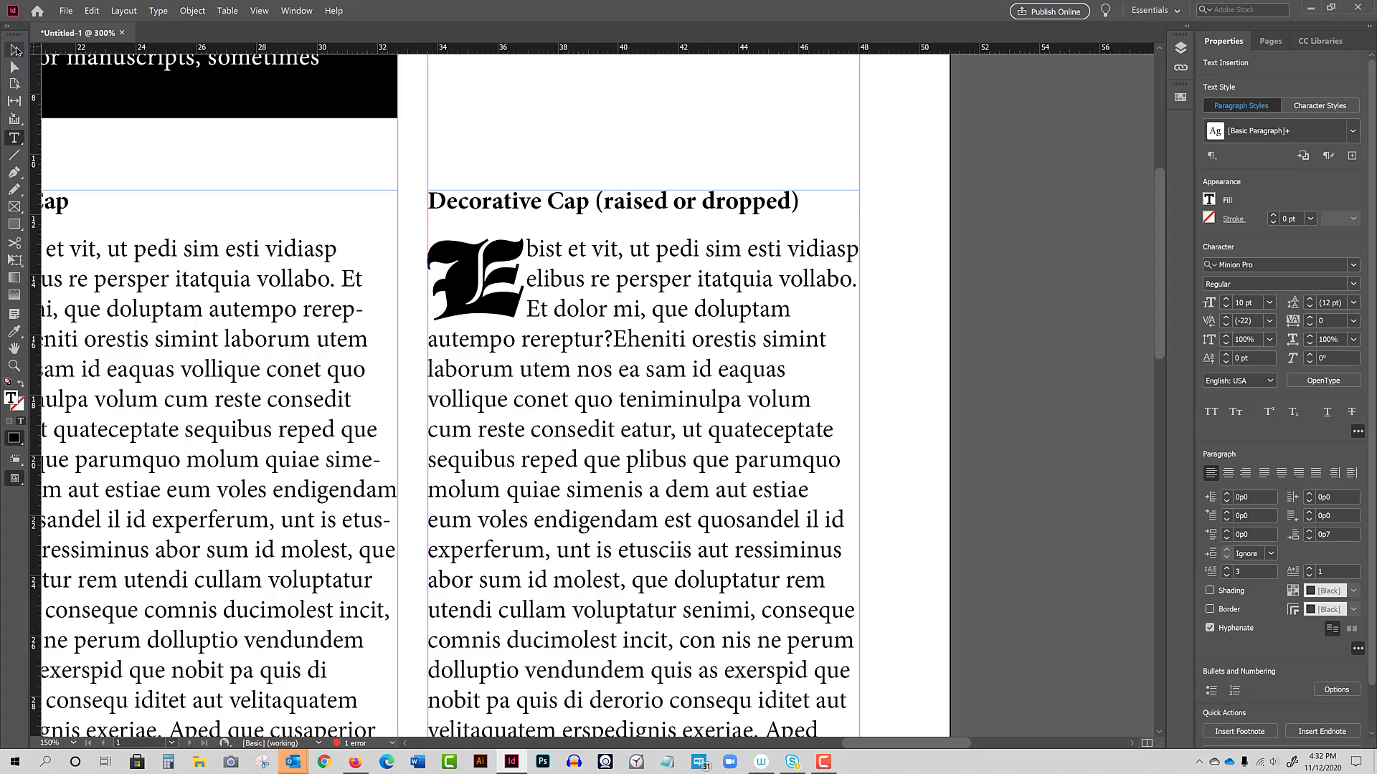
# Step: Review the three finished cap columns and examine the Word Wrapped Cap paragraph below them
pyautogui.hotkey('ctrl', '-')
pyautogui.hotkey('ctrl', '-')
pyautogui.hotkey('ctrl', '=')
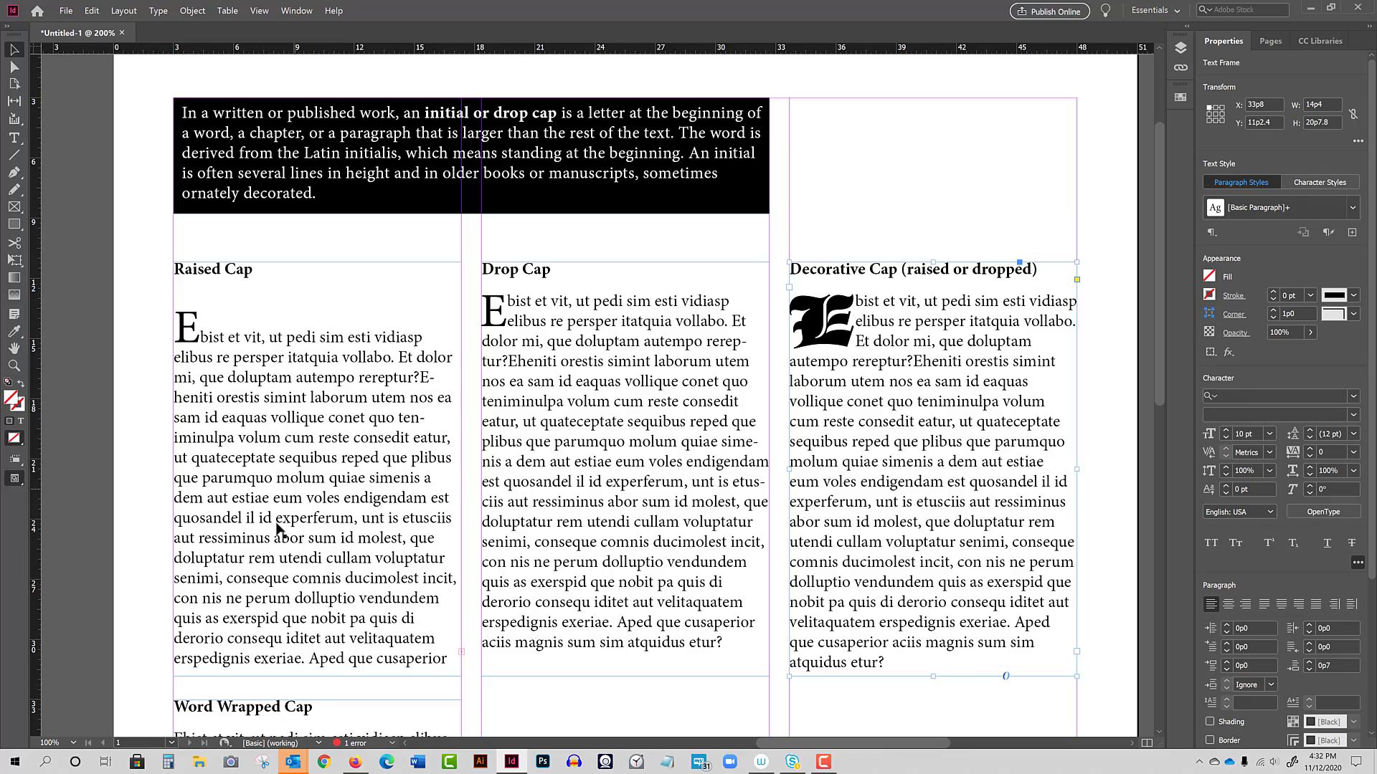
pyautogui.scroll(-5, 265, 590)
pyautogui.click(436, 507)
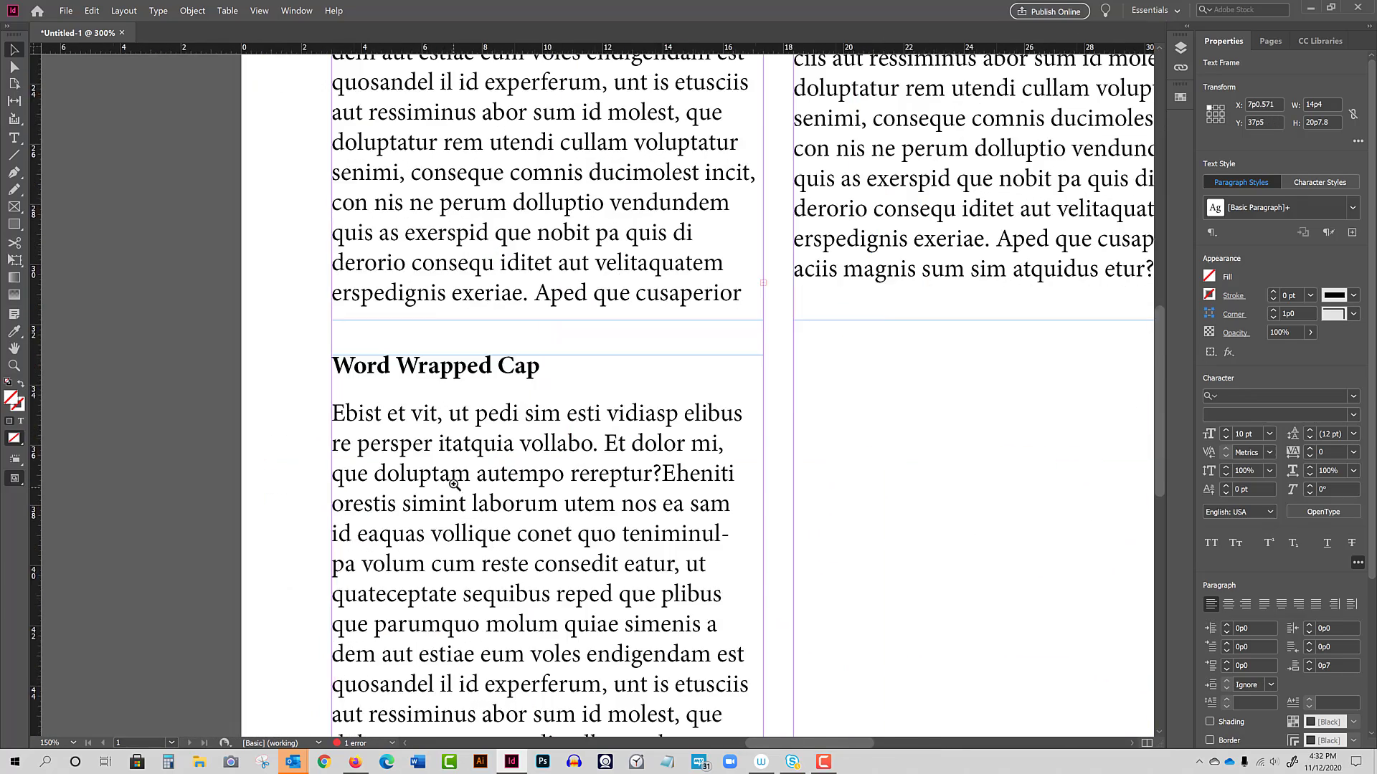
pyautogui.click(434, 502)
pyautogui.hscroll(3, 603, 413)
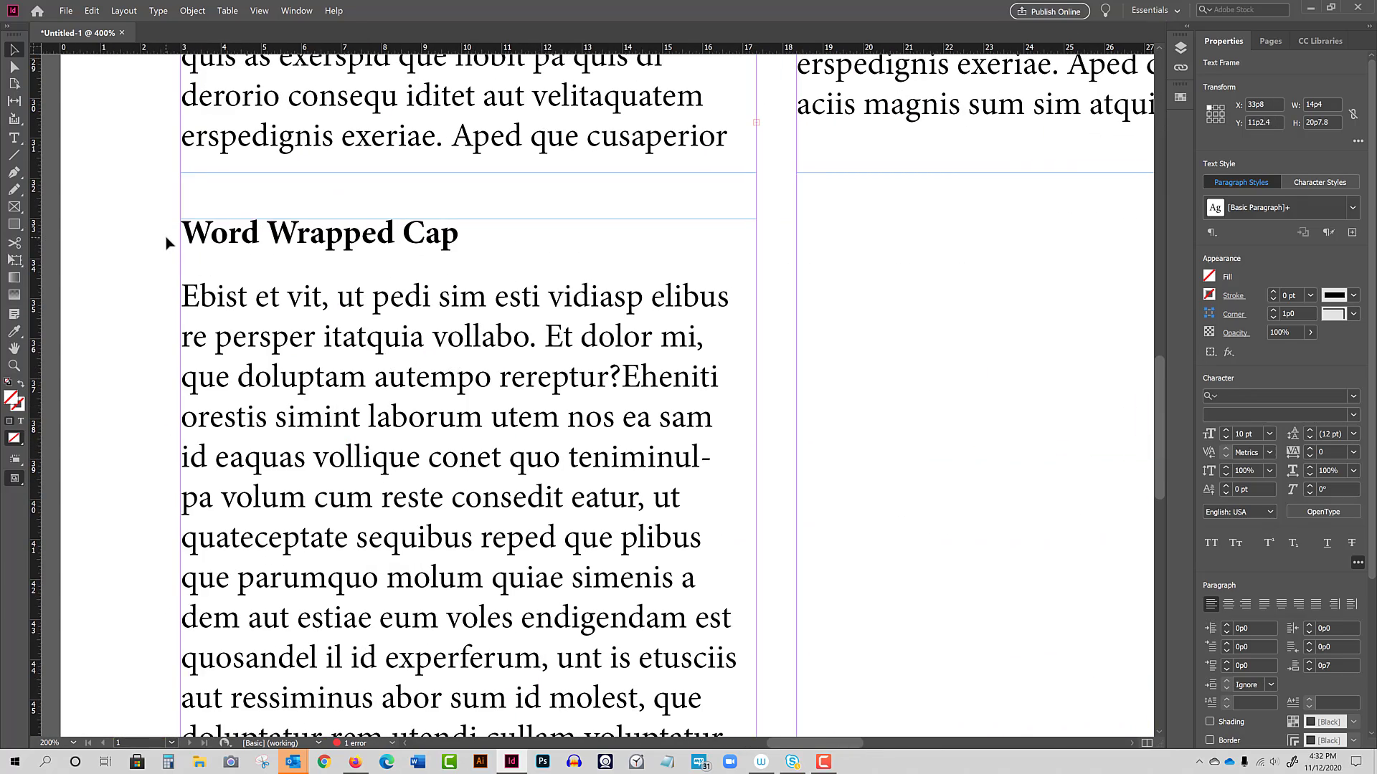
pyautogui.hotkey('ctrl', '-')
pyautogui.hscroll(3, 518, 368)
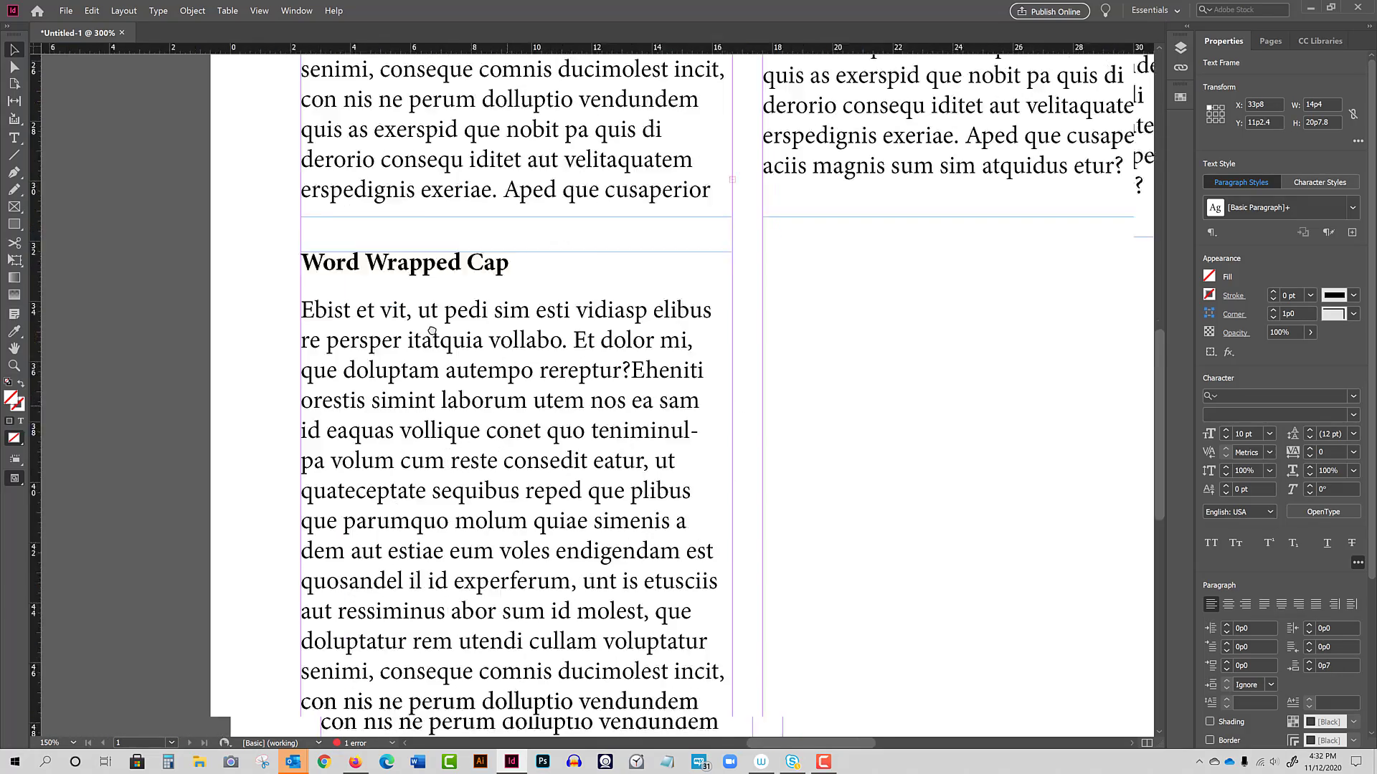
# Step: Inspect the decorative drop cap E up close and compare it with the surrounding columns
pyautogui.scroll(3, 575, 420)
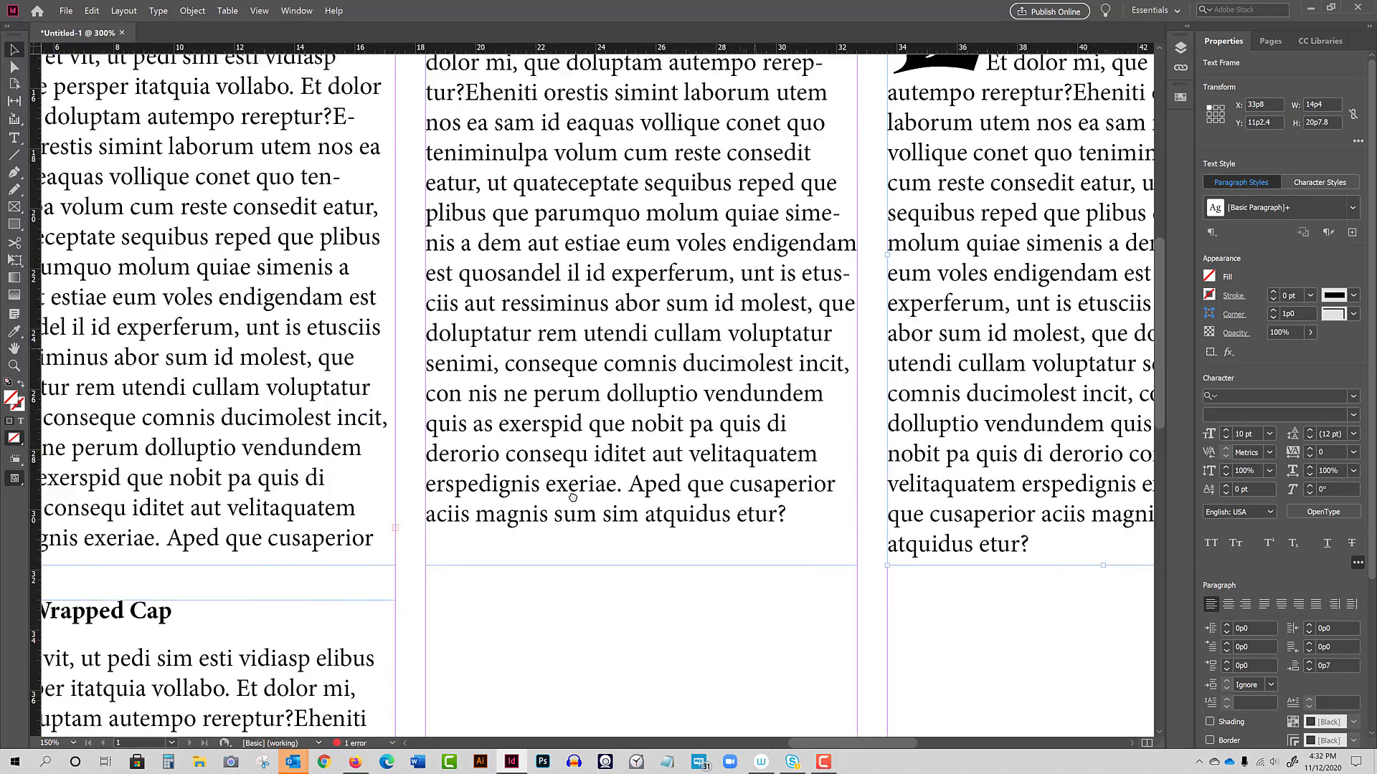
pyautogui.hscroll(3, 575, 420)
pyautogui.click(592, 389)
pyautogui.click(592, 390)
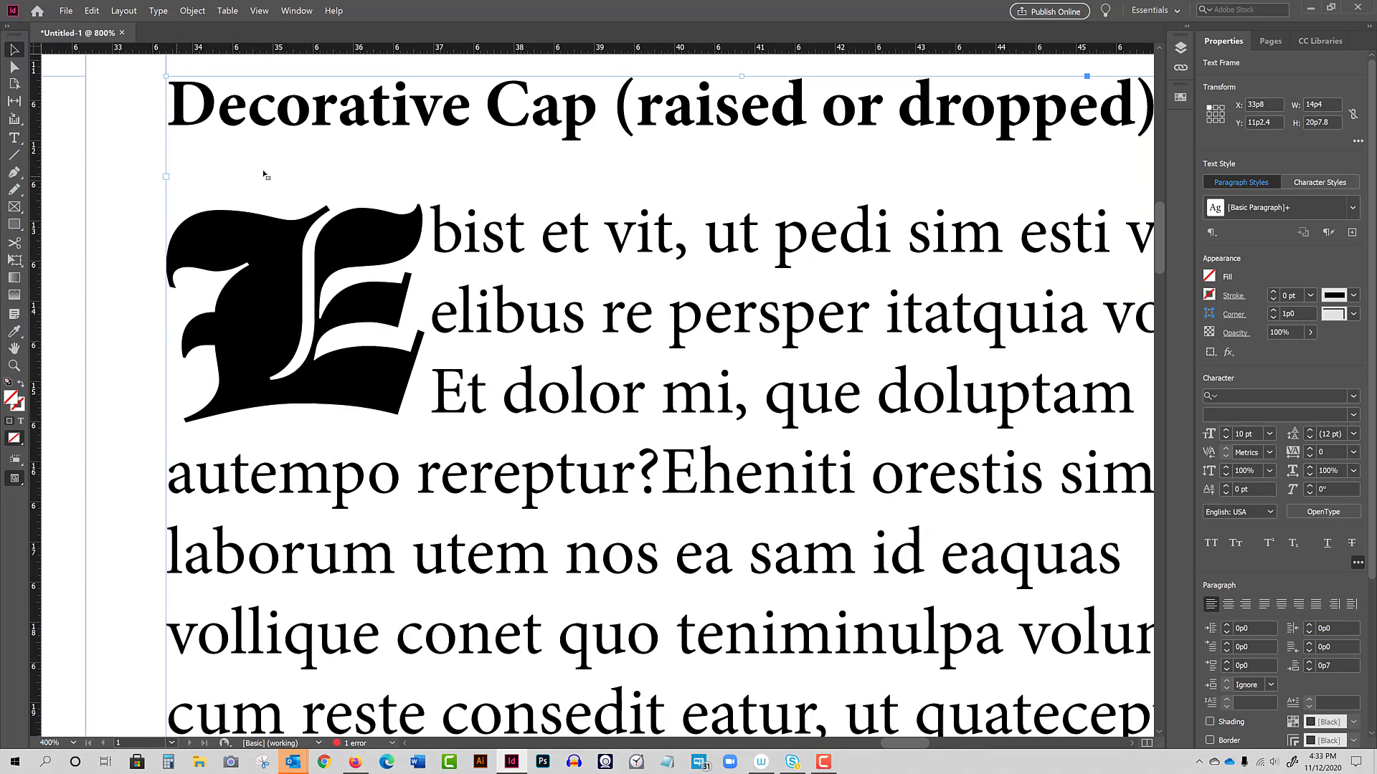
pyautogui.keyDown('alt'); pyautogui.click(562, 432); pyautogui.keyUp('alt')
pyautogui.keyDown('alt'); pyautogui.click(562, 432); pyautogui.keyUp('alt')
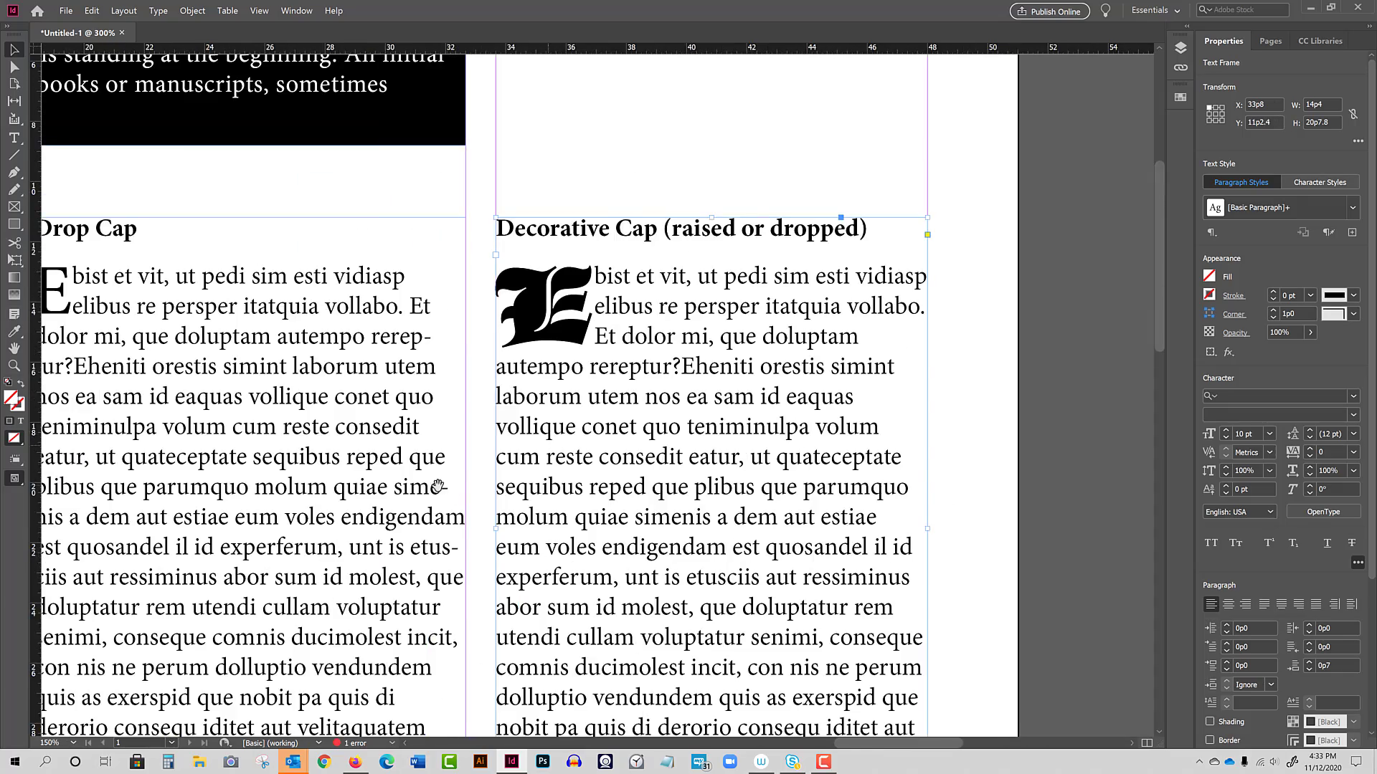
# Step: Create a text frame about 7p5 by 7p3 beside the Word Wrapped Cap paragraph and enter the letter E in it
pyautogui.scroll(-5, 530, 478)
pyautogui.hscroll(-5, 529, 478)
pyautogui.scroll(-5, 530, 478)
pyautogui.hscroll(-3, 529, 479)
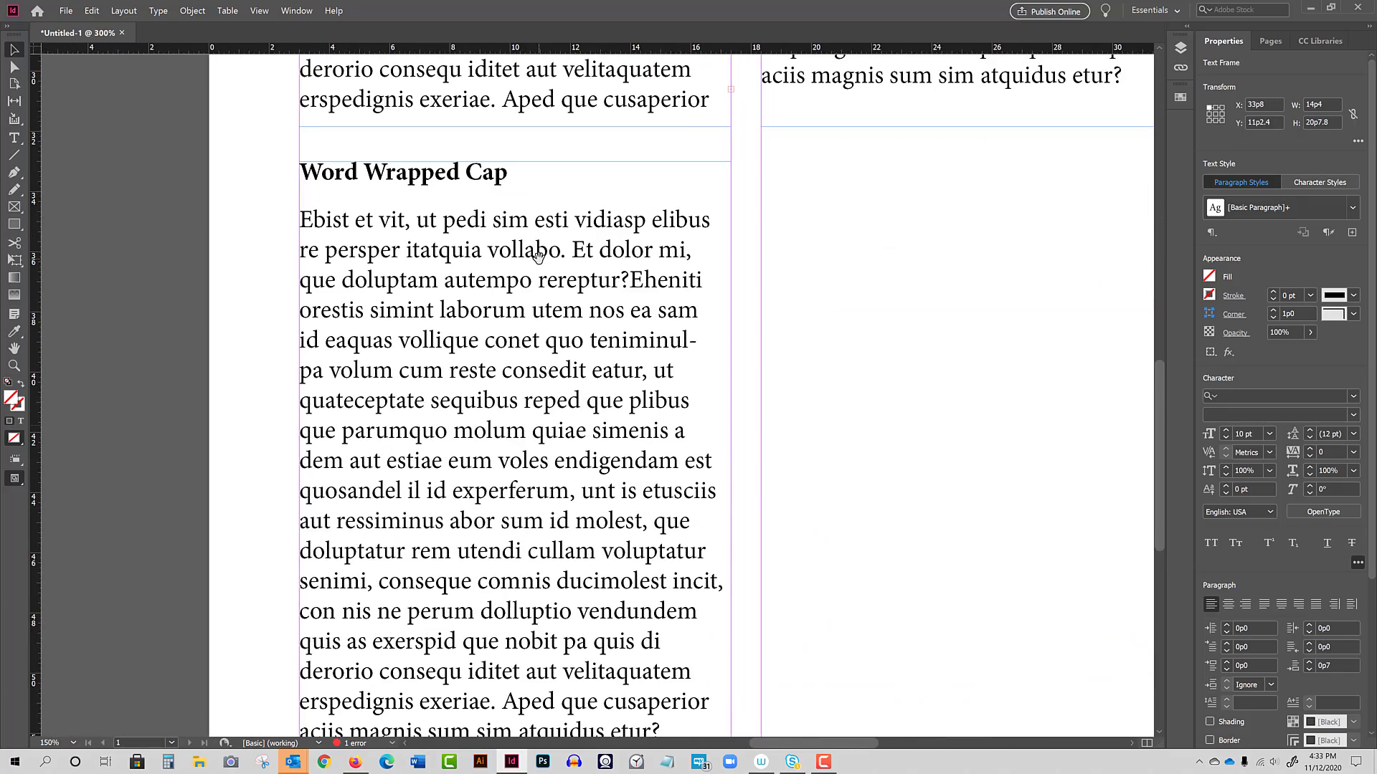
pyautogui.click(14, 138)
pyautogui.moveTo(785, 186); pyautogui.dragTo(1010, 405)
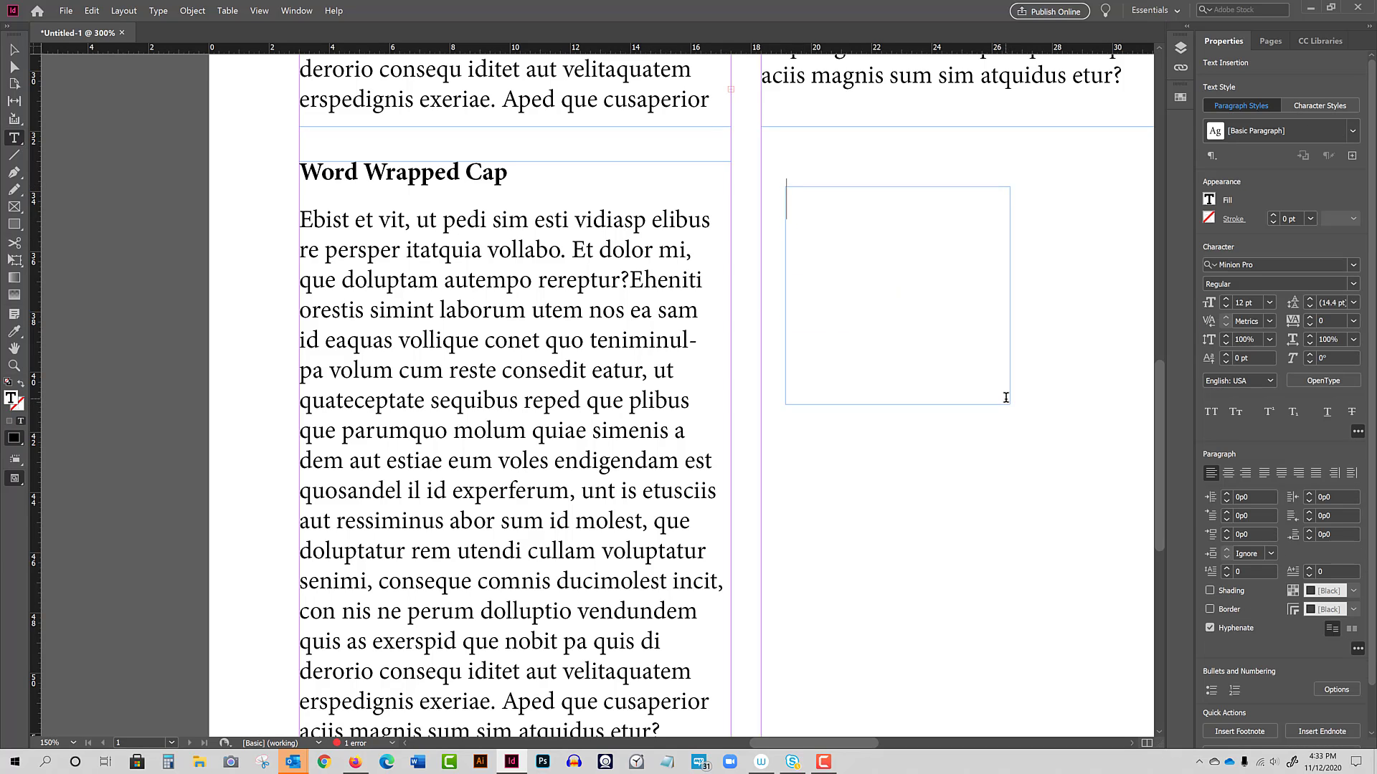
pyautogui.write('E')
# Step: Format the new letter E in Avebury Black at 34 pt
pyautogui.moveTo(818, 205); pyautogui.dragTo(779, 206)
pyautogui.click(1353, 265)
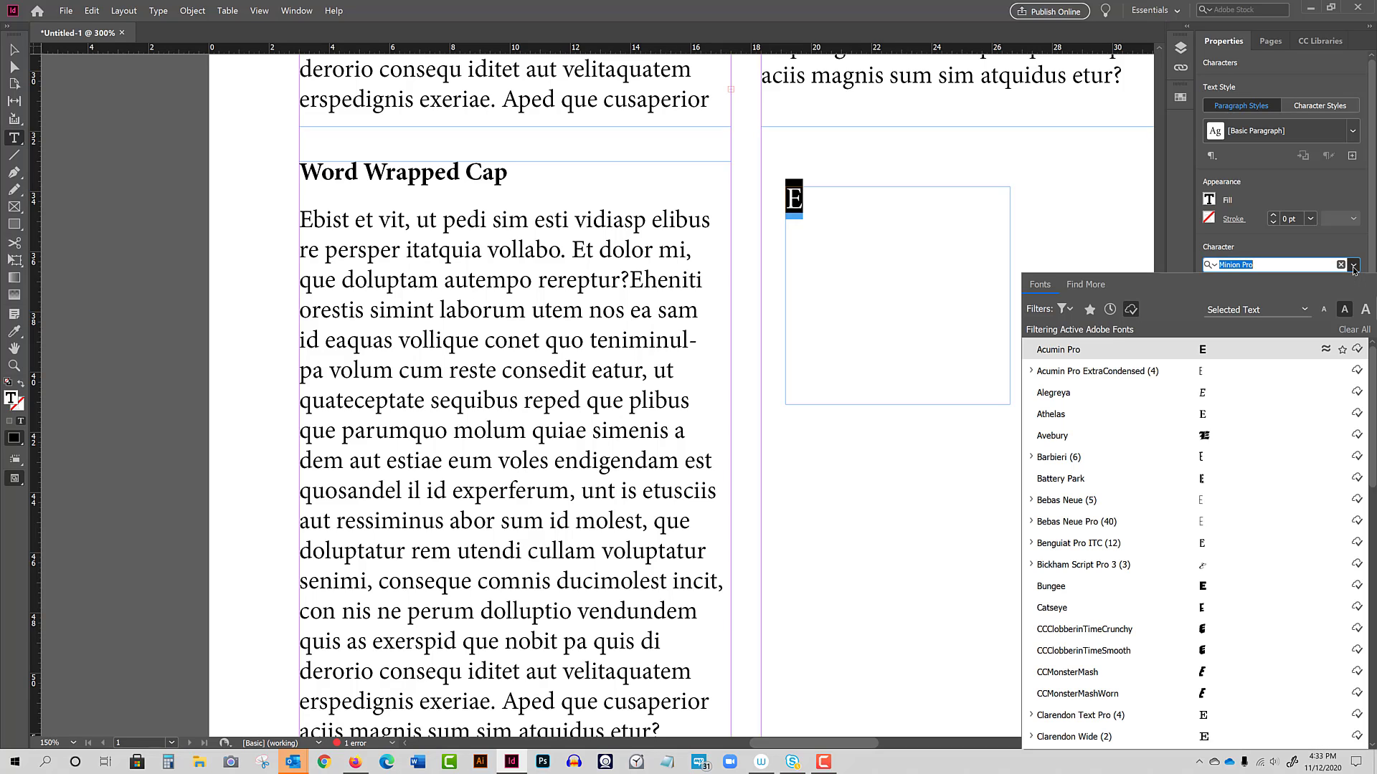
pyautogui.click(1231, 437)
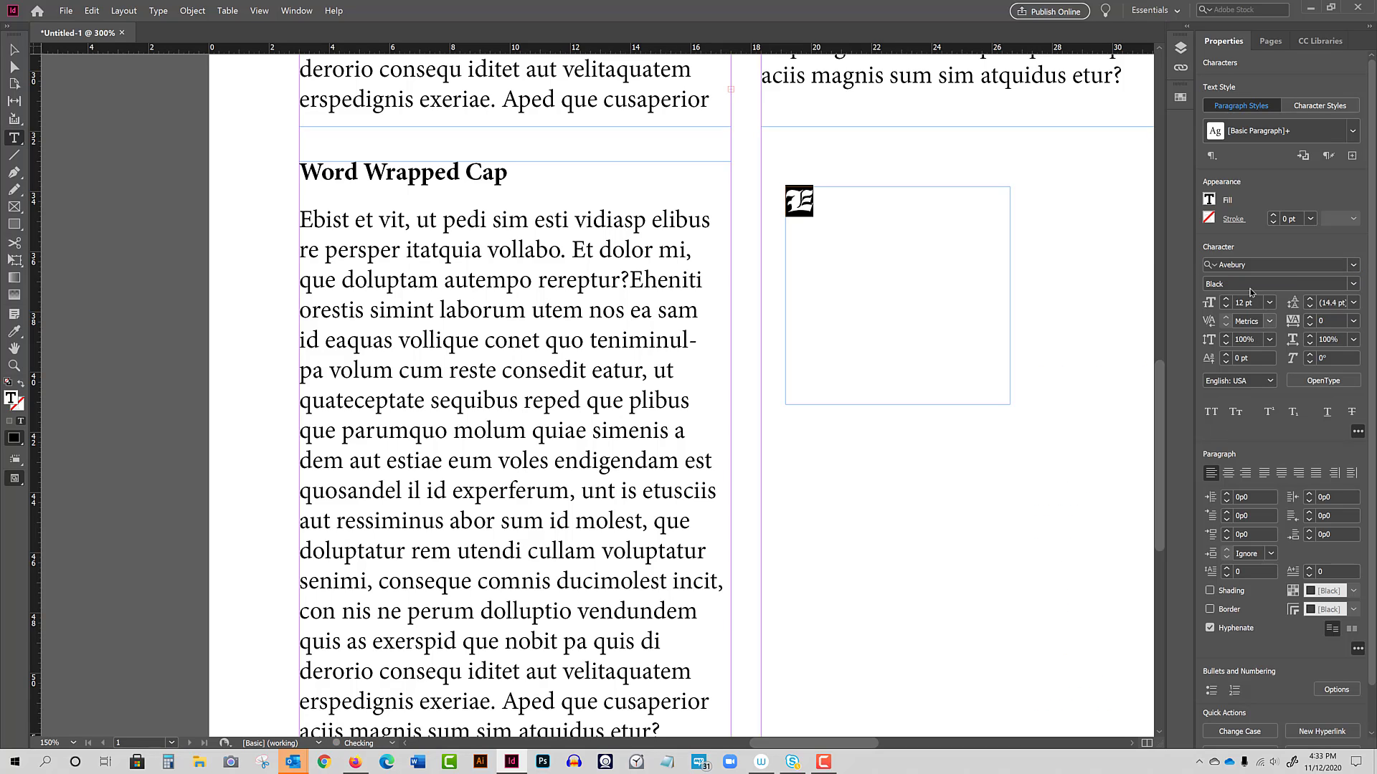
pyautogui.click(1226, 300)
pyautogui.click(1226, 300)
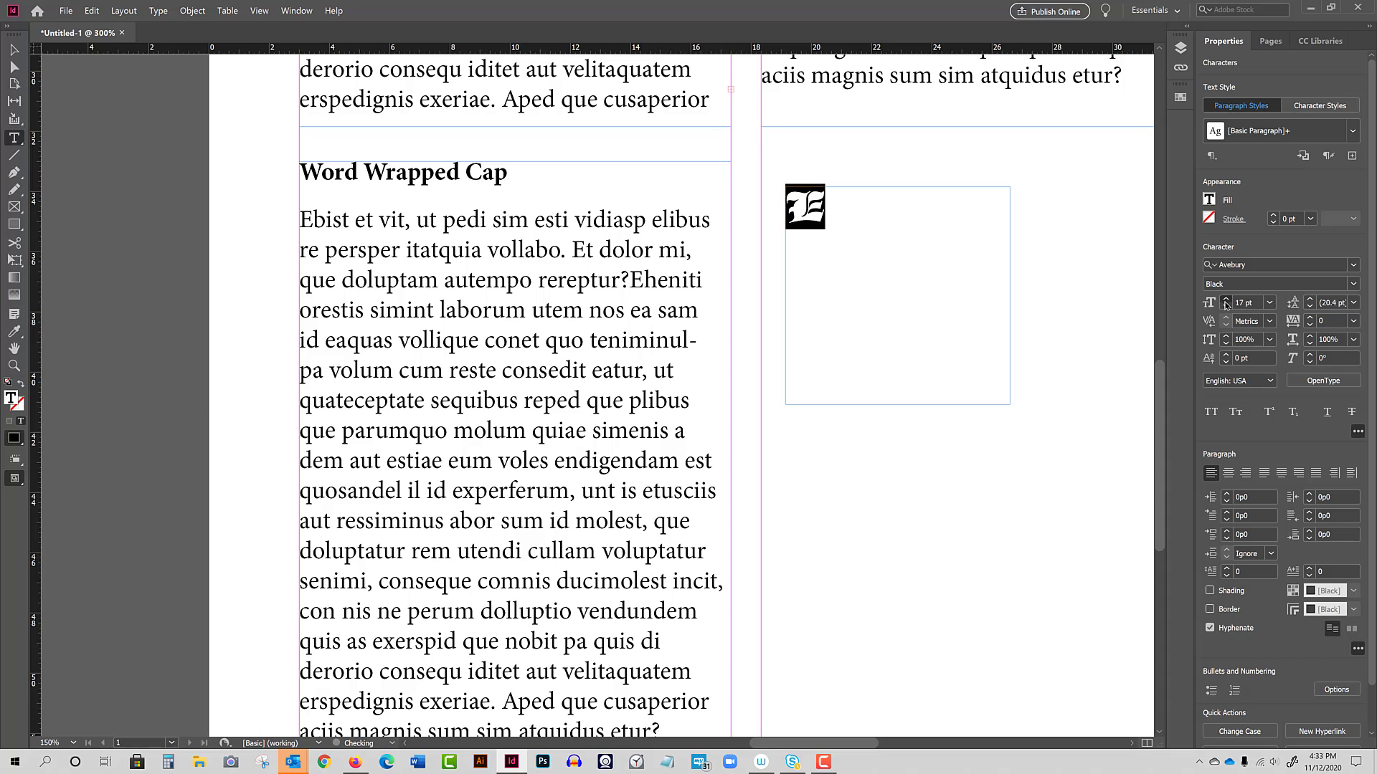
pyautogui.click(1226, 299)
pyautogui.click(1226, 300)
pyautogui.click(1226, 300)
pyautogui.click(1226, 300)
pyautogui.click(1226, 299)
pyautogui.click(1226, 300)
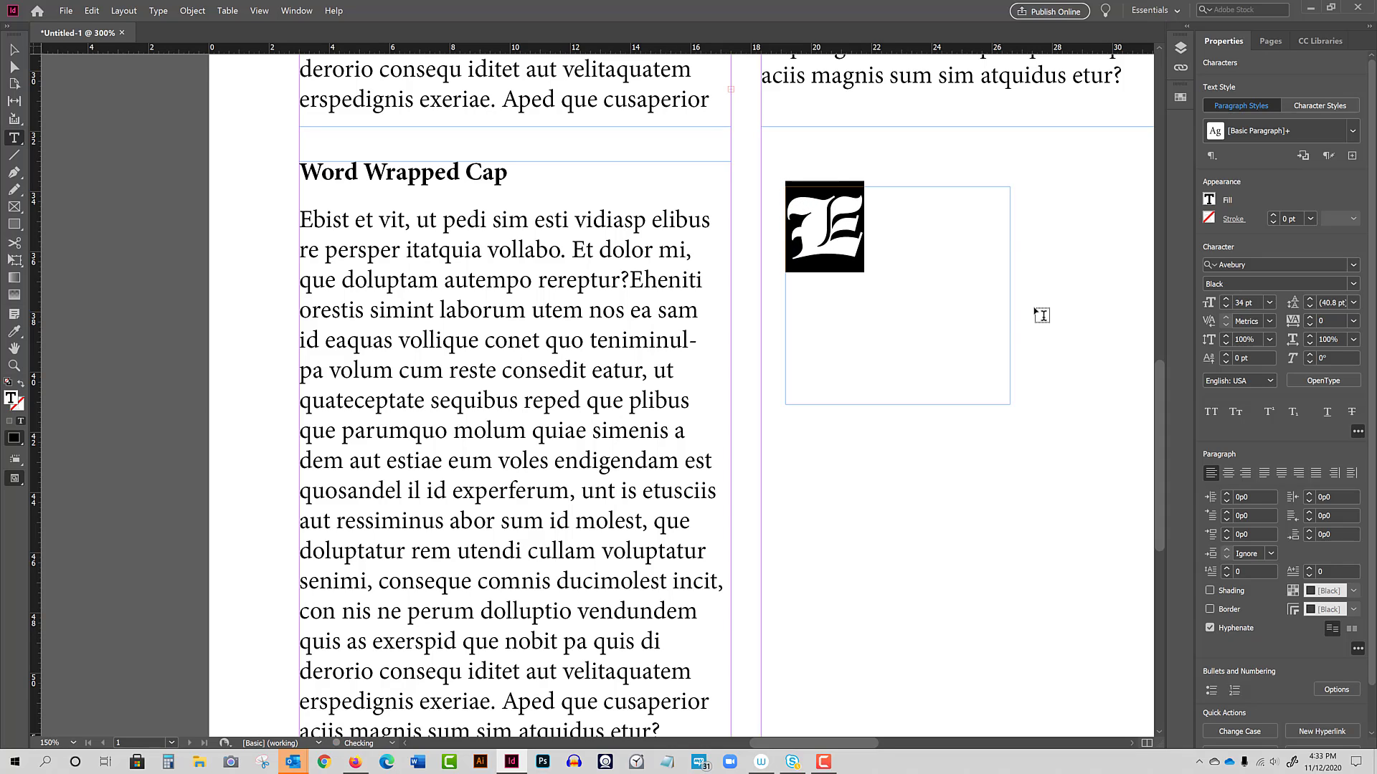
# Step: Convert the text frame with the decorative E to outlines
pyautogui.click(15, 50)
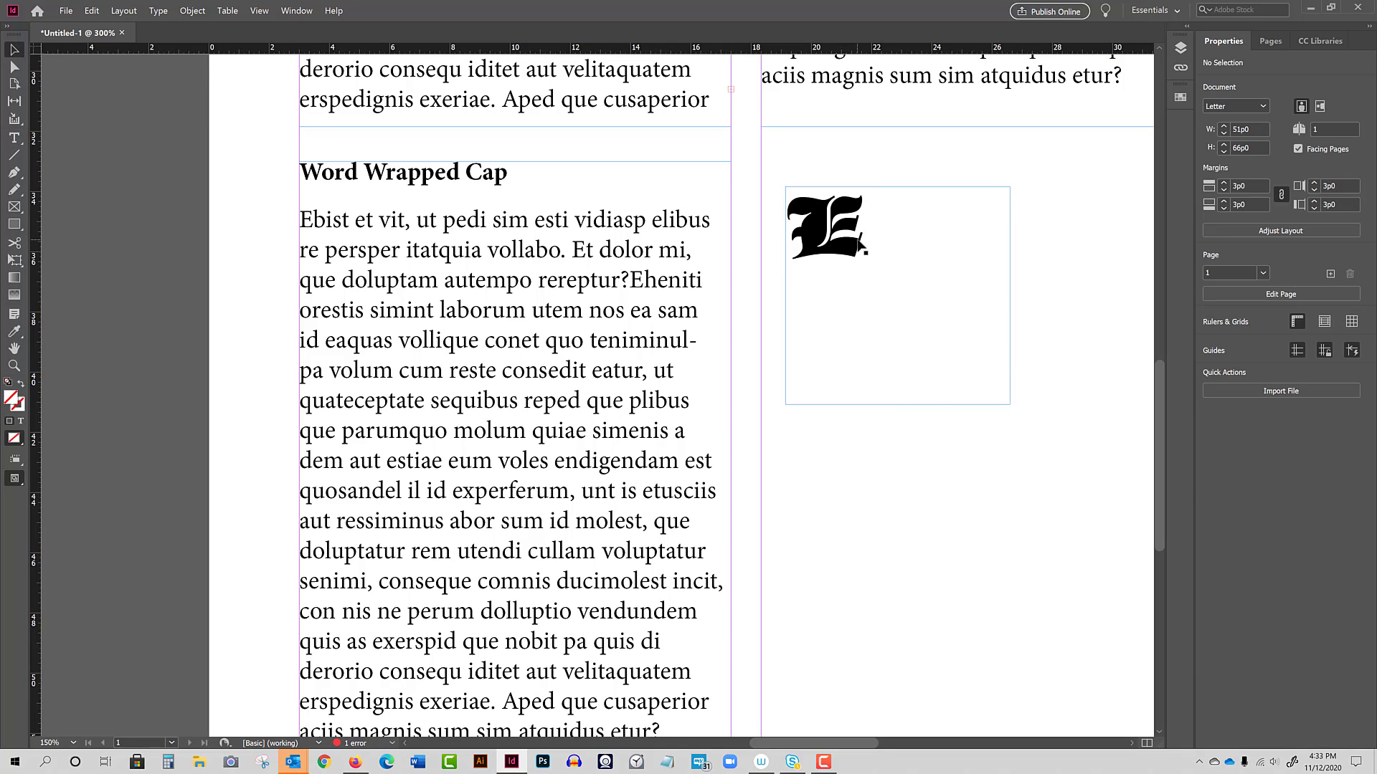
pyautogui.click(857, 247)
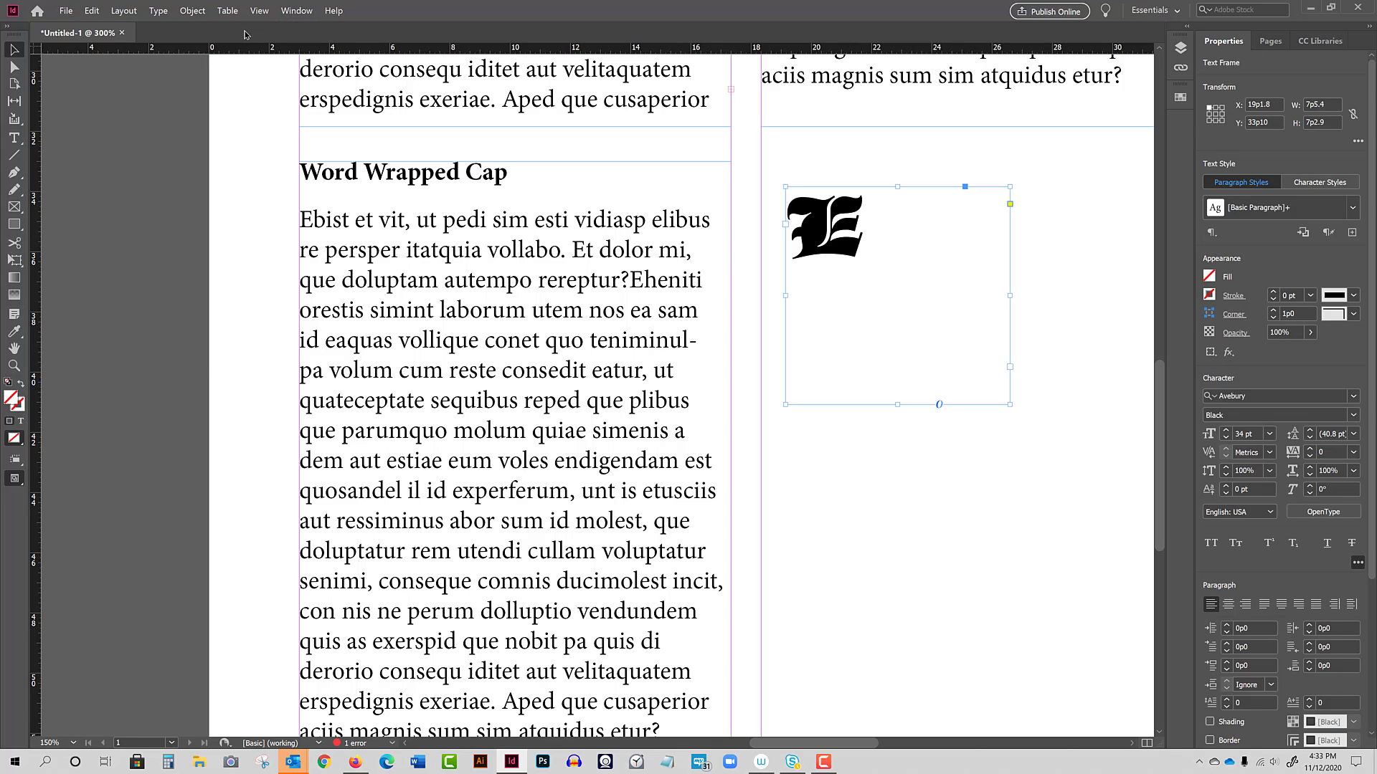
pyautogui.click(159, 10)
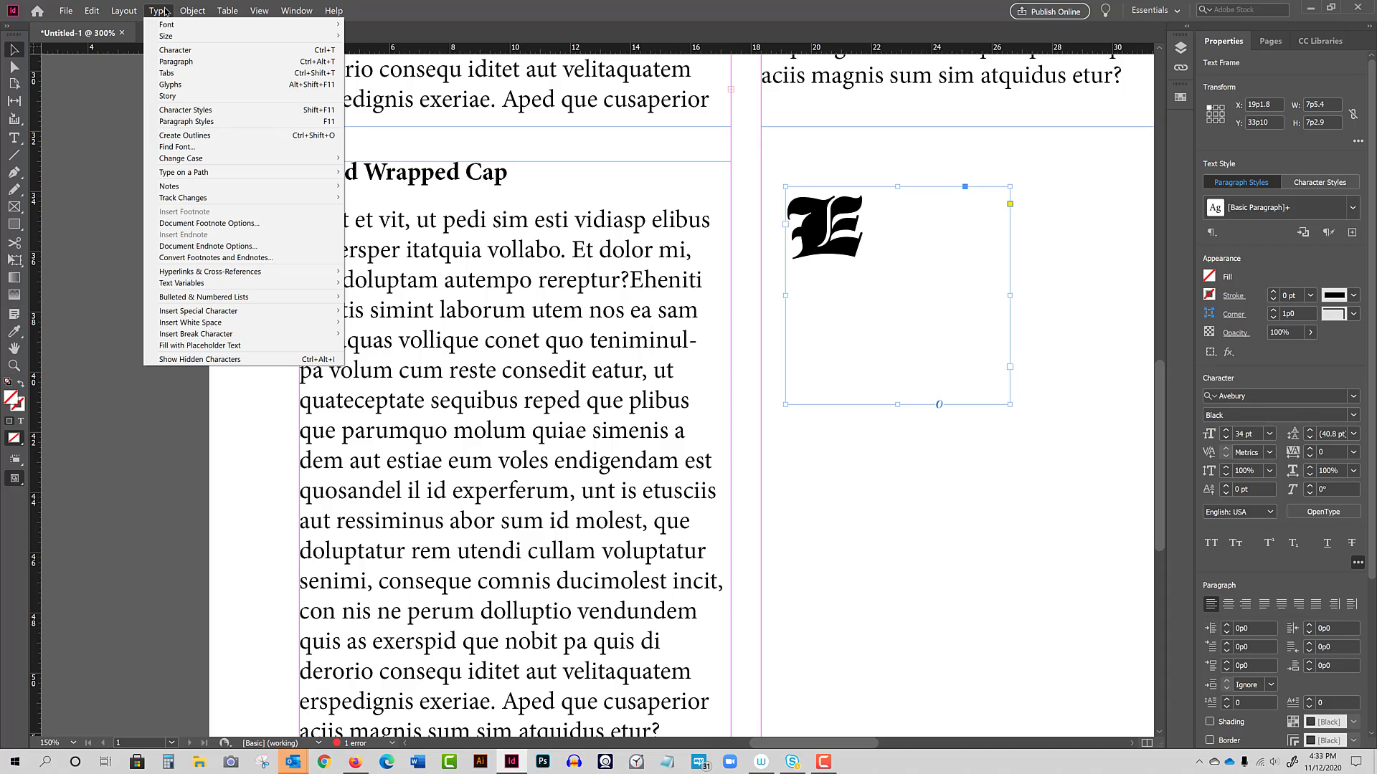
pyautogui.click(215, 136)
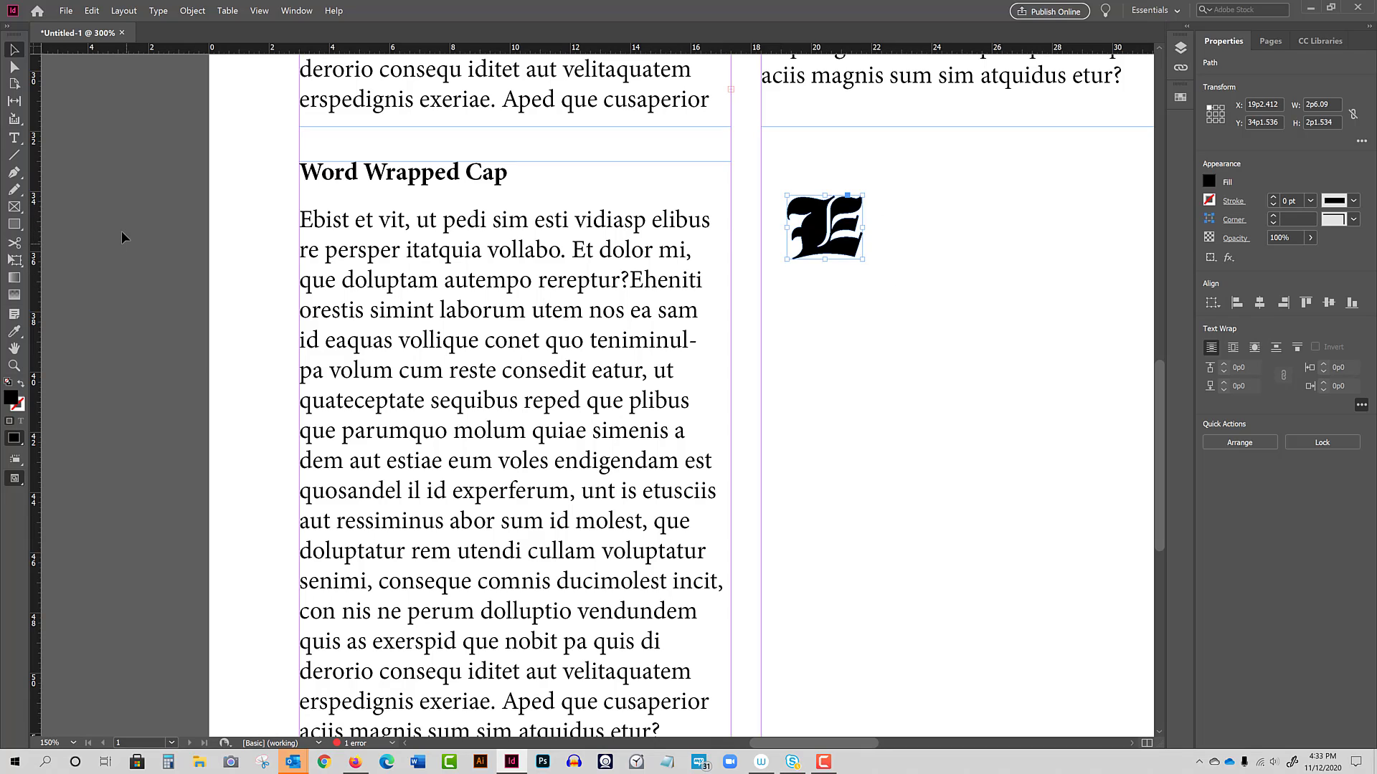
# Step: Draw a trial ellipse below the outlined E and undo it
pyautogui.click(14, 223)
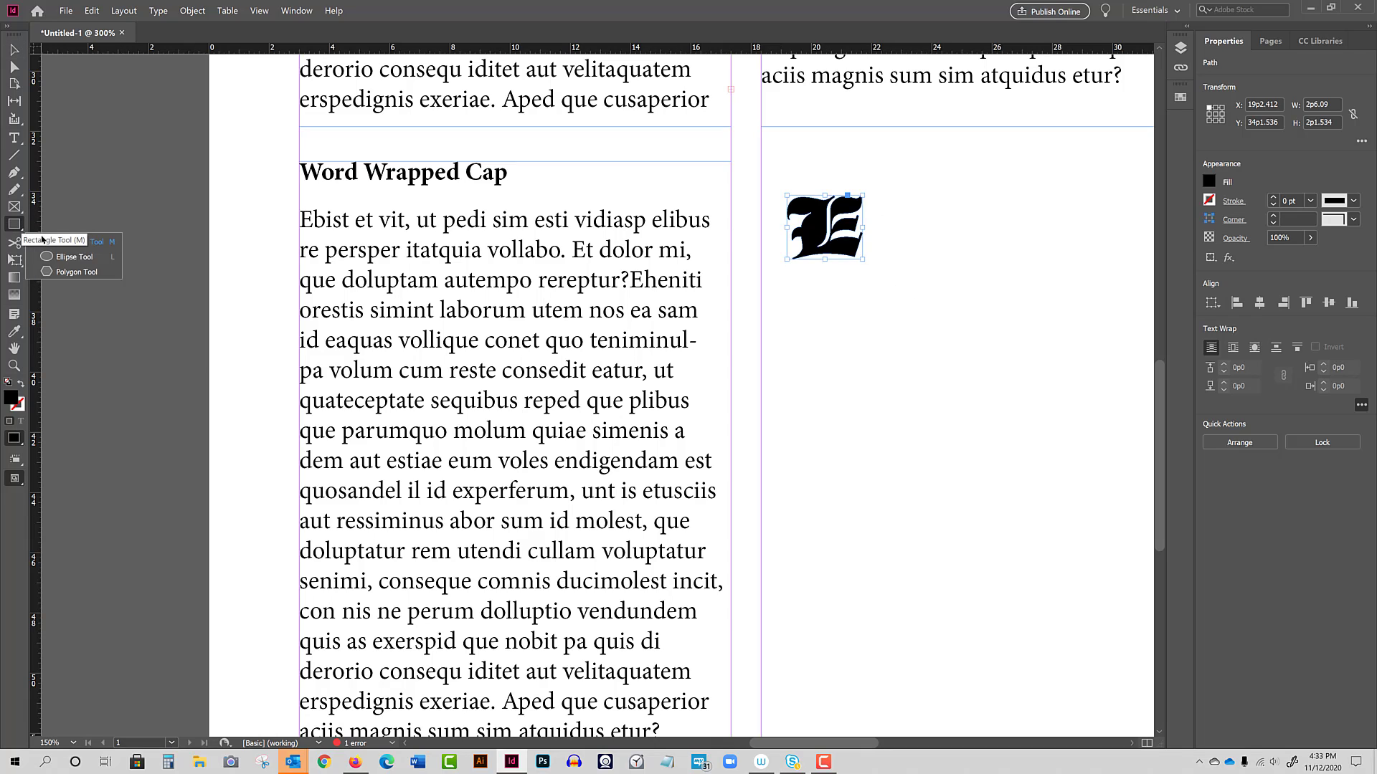
pyautogui.click(74, 257)
pyautogui.moveTo(869, 314); pyautogui.dragTo(978, 428)
pyautogui.hotkey('ctrl', 'z')
pyautogui.click(13, 50)
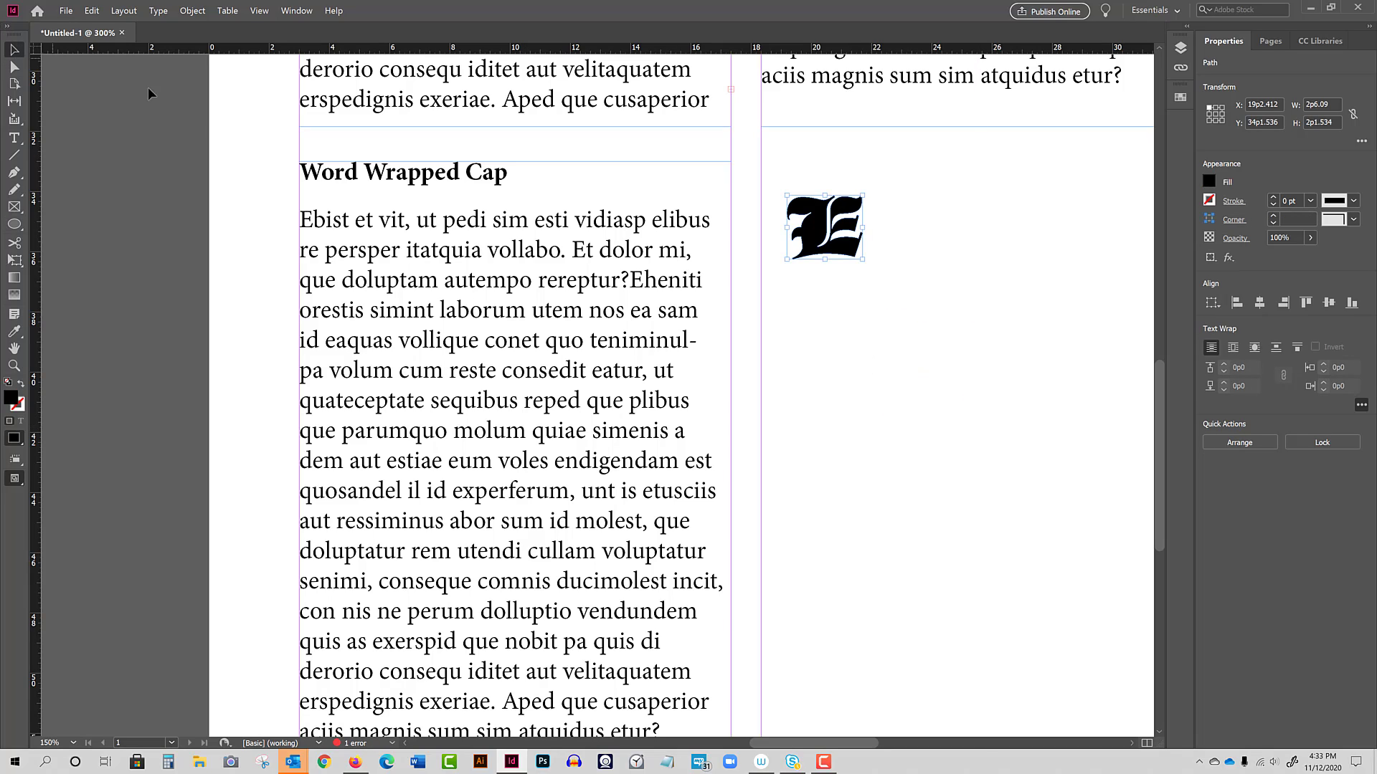
# Step: Wrap text around the outlined E's bounding box and move the letter to the start of the Word Wrapped Cap paragraph
pyautogui.click(986, 295)
pyautogui.click(812, 229)
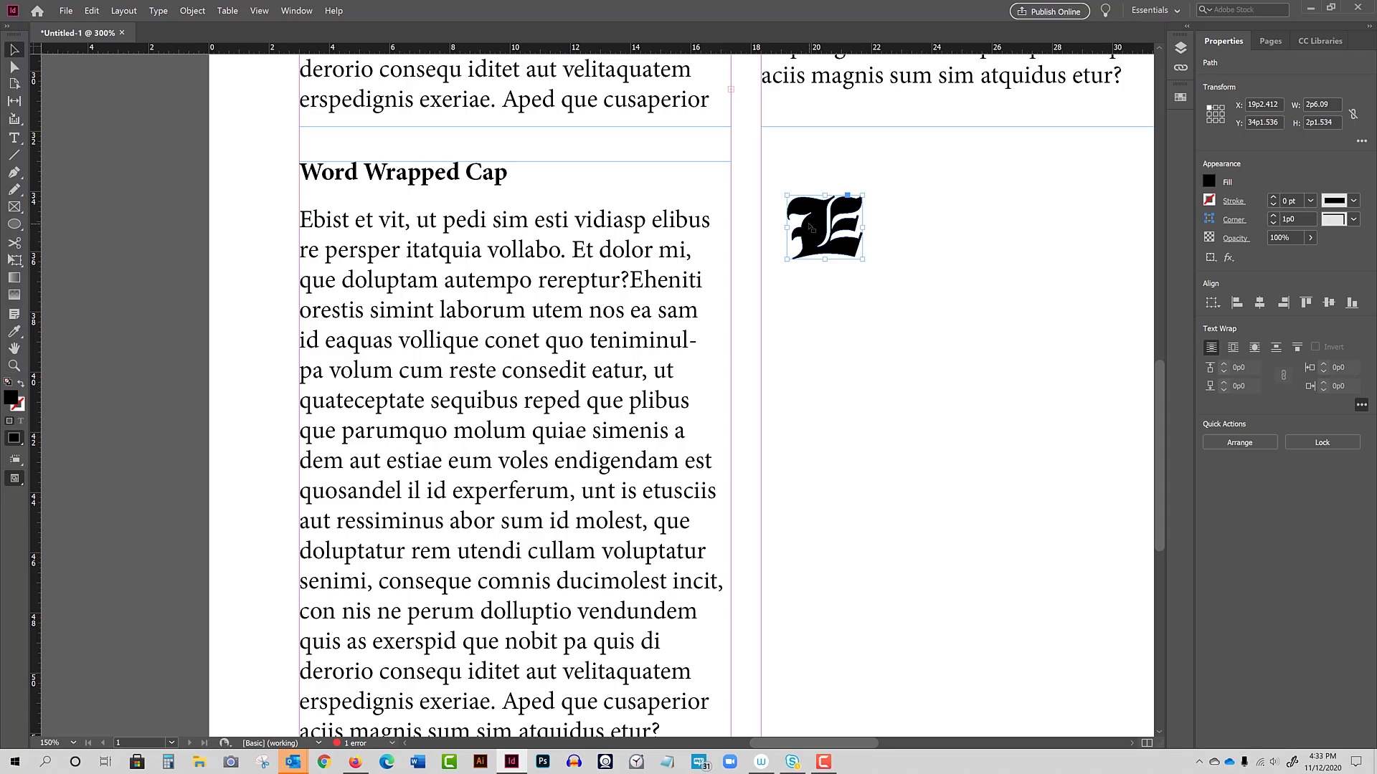
pyautogui.click(1233, 349)
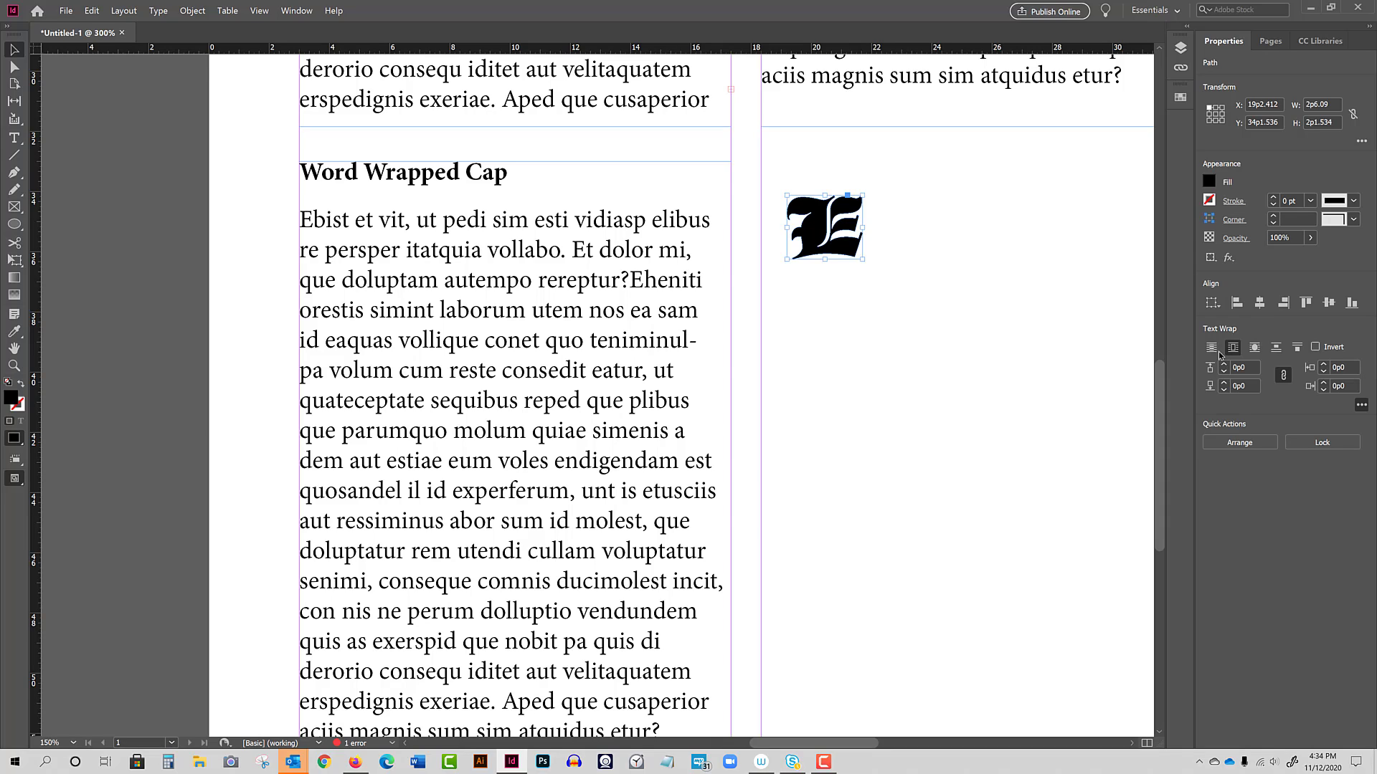
pyautogui.moveTo(819, 249); pyautogui.dragTo(330, 262)
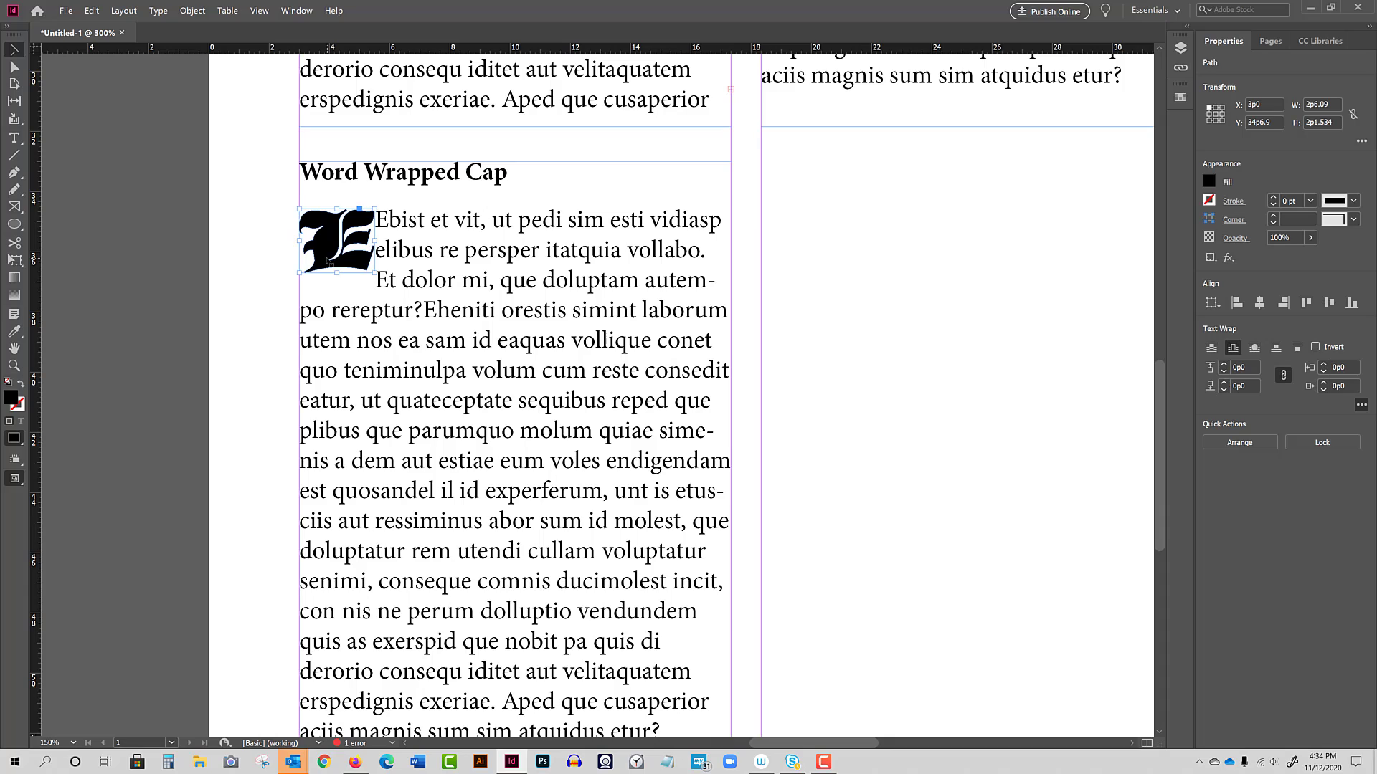
# Step: Set the outlined E's text wrap offset to 0p5 on all four sides
pyautogui.click(1224, 365)
pyautogui.click(1224, 365)
pyautogui.click(1224, 365)
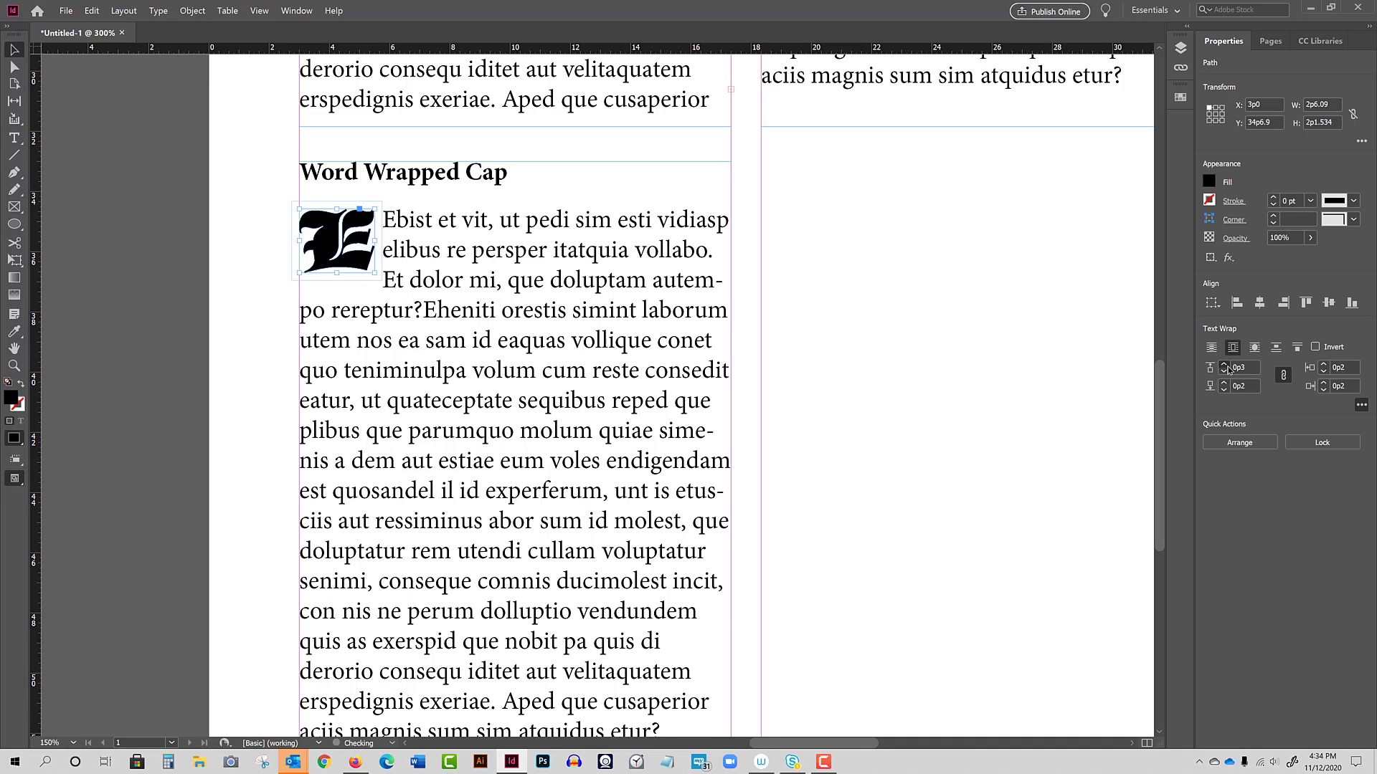
pyautogui.click(1224, 365)
pyautogui.click(1224, 365)
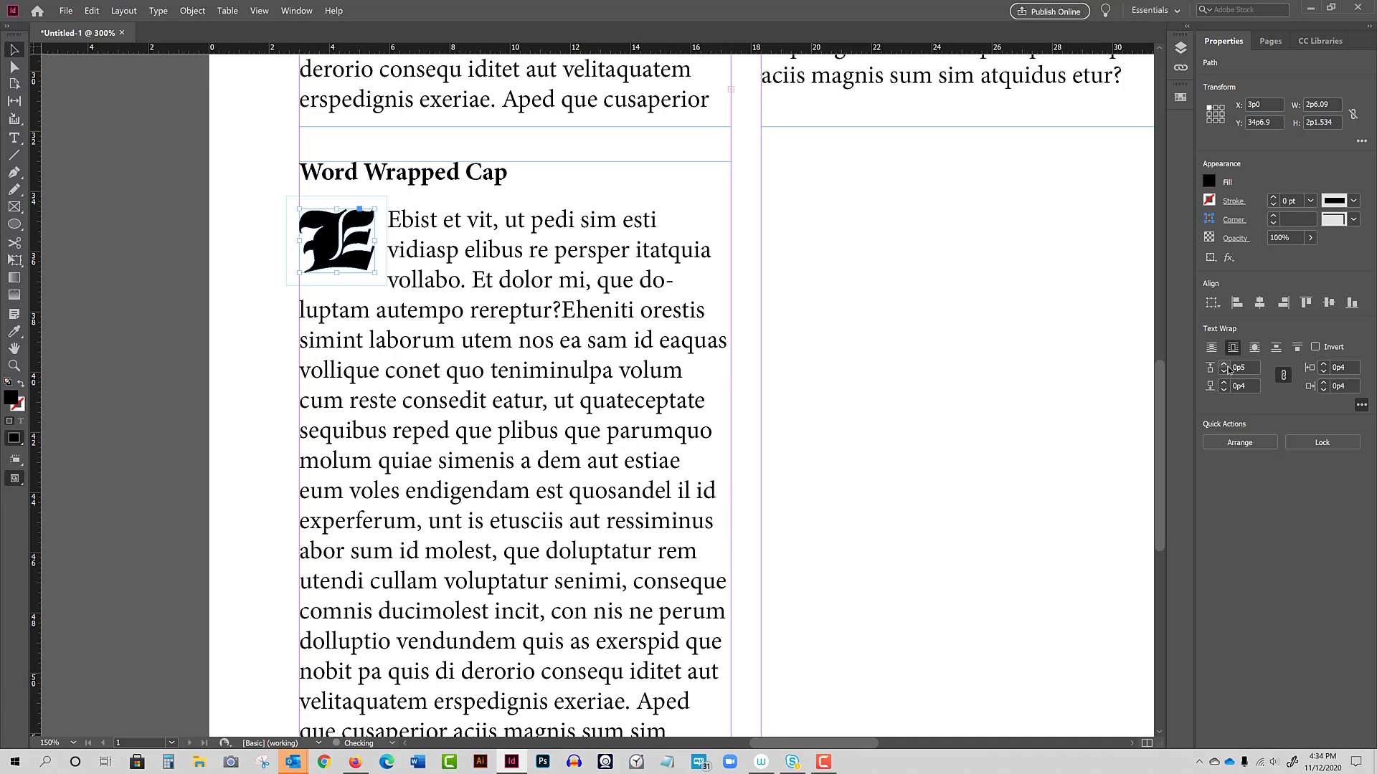
# Step: Unlink the E's text wrap offsets and set only the bottom offset to 0p1
pyautogui.click(1284, 376)
pyautogui.click(1224, 390)
pyautogui.click(1224, 391)
pyautogui.click(1224, 390)
pyautogui.click(1224, 390)
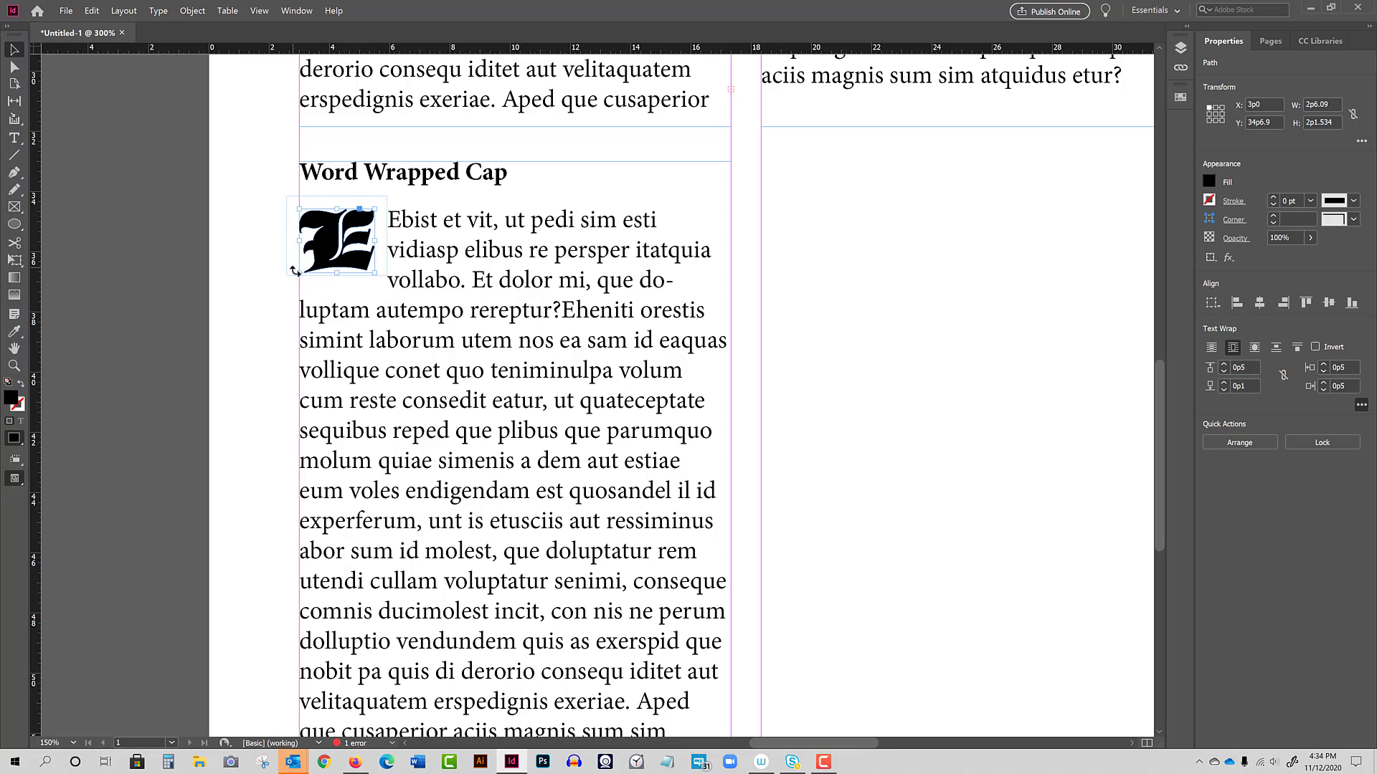
# Step: Enlarge the outlined E to about 3p1 by 2p7.5 and move it down slightly against the paragraph's left edge
pyautogui.moveTo(299, 276); pyautogui.dragTo(369, 277)
pyautogui.hotkey('ctrl', 'z')
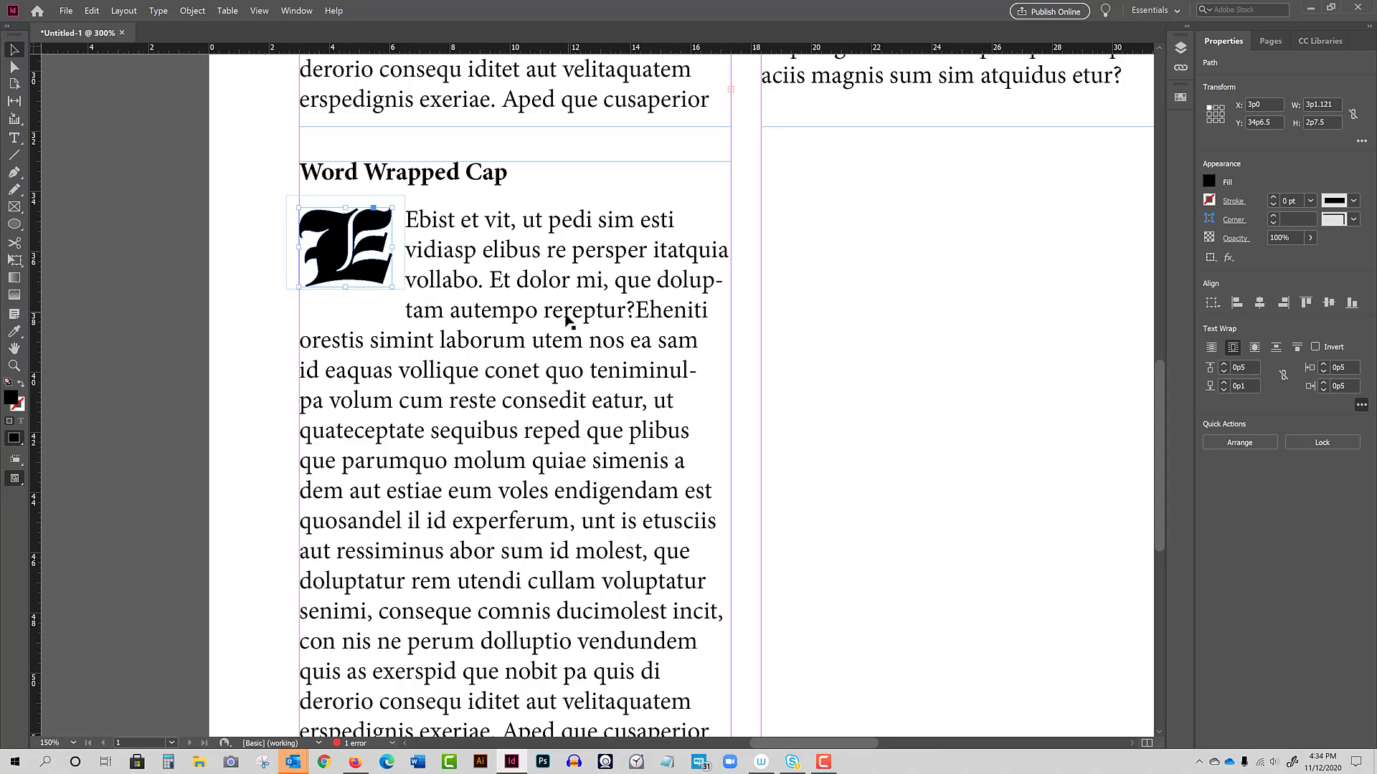
pyautogui.moveTo(357, 258); pyautogui.dragTo(355, 268)
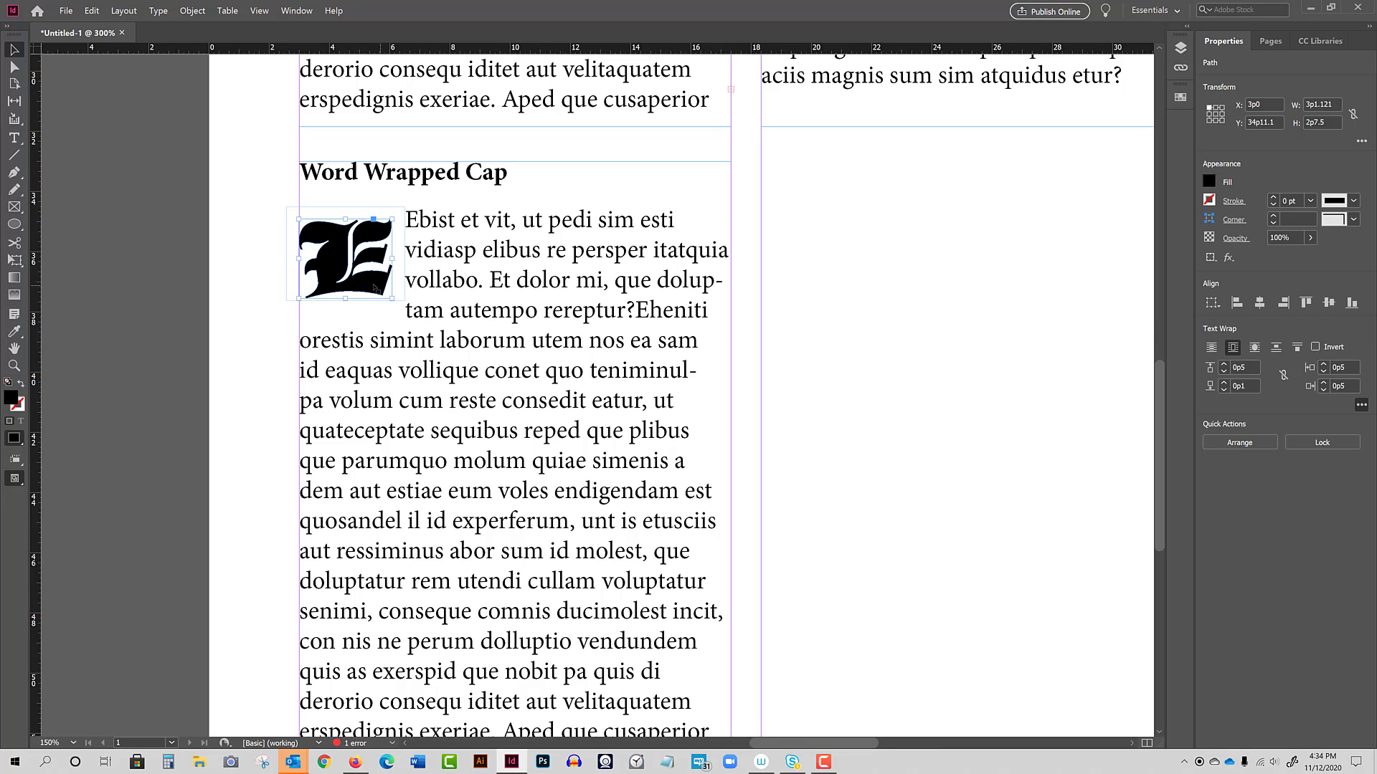
# Step: Set the E's bottom text wrap offset to -0p5 and nudge the letter up to about Y 34p8.7
pyautogui.click(1224, 390)
pyautogui.click(1224, 390)
pyautogui.click(1224, 391)
pyautogui.click(1224, 390)
pyautogui.click(1225, 390)
pyautogui.click(1224, 390)
pyautogui.click(1224, 390)
pyautogui.click(1224, 390)
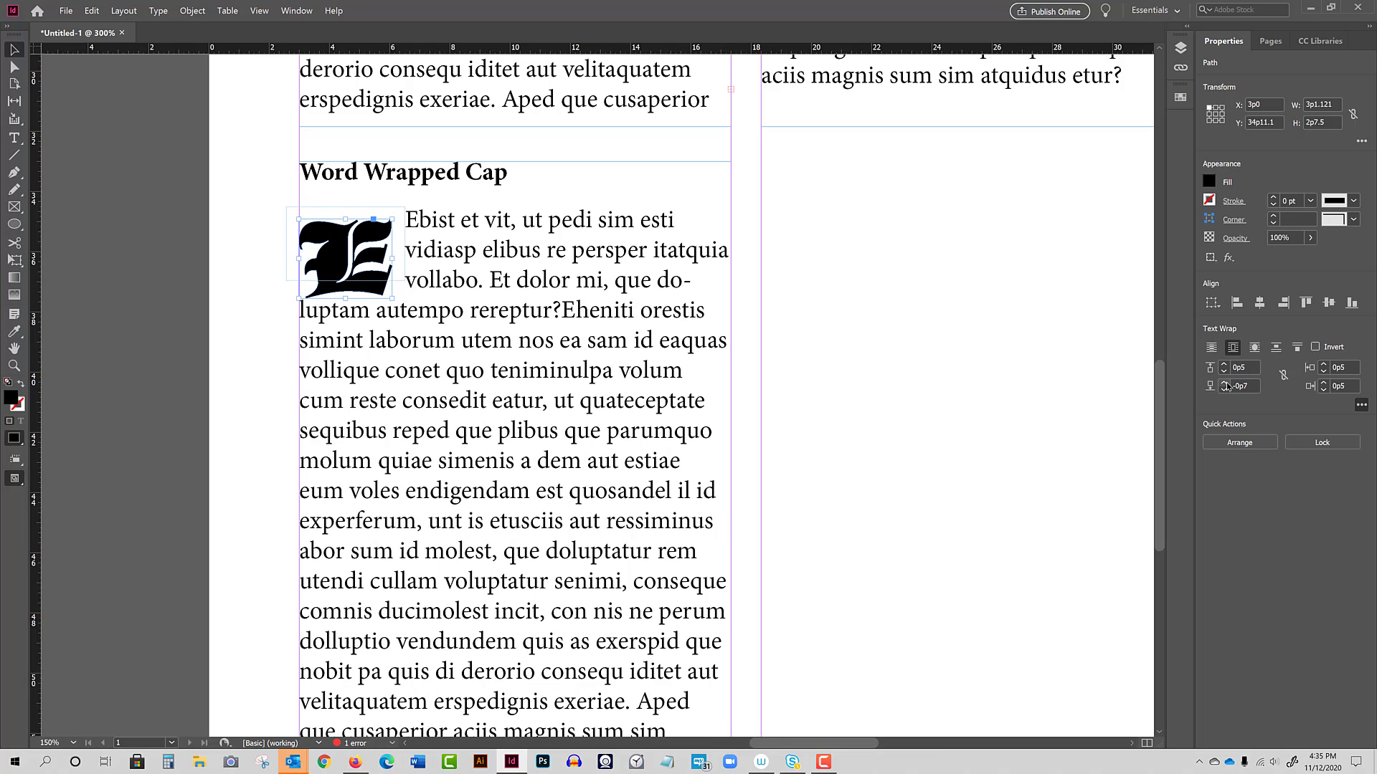
pyautogui.click(1224, 384)
pyautogui.click(1224, 384)
pyautogui.click(1224, 384)
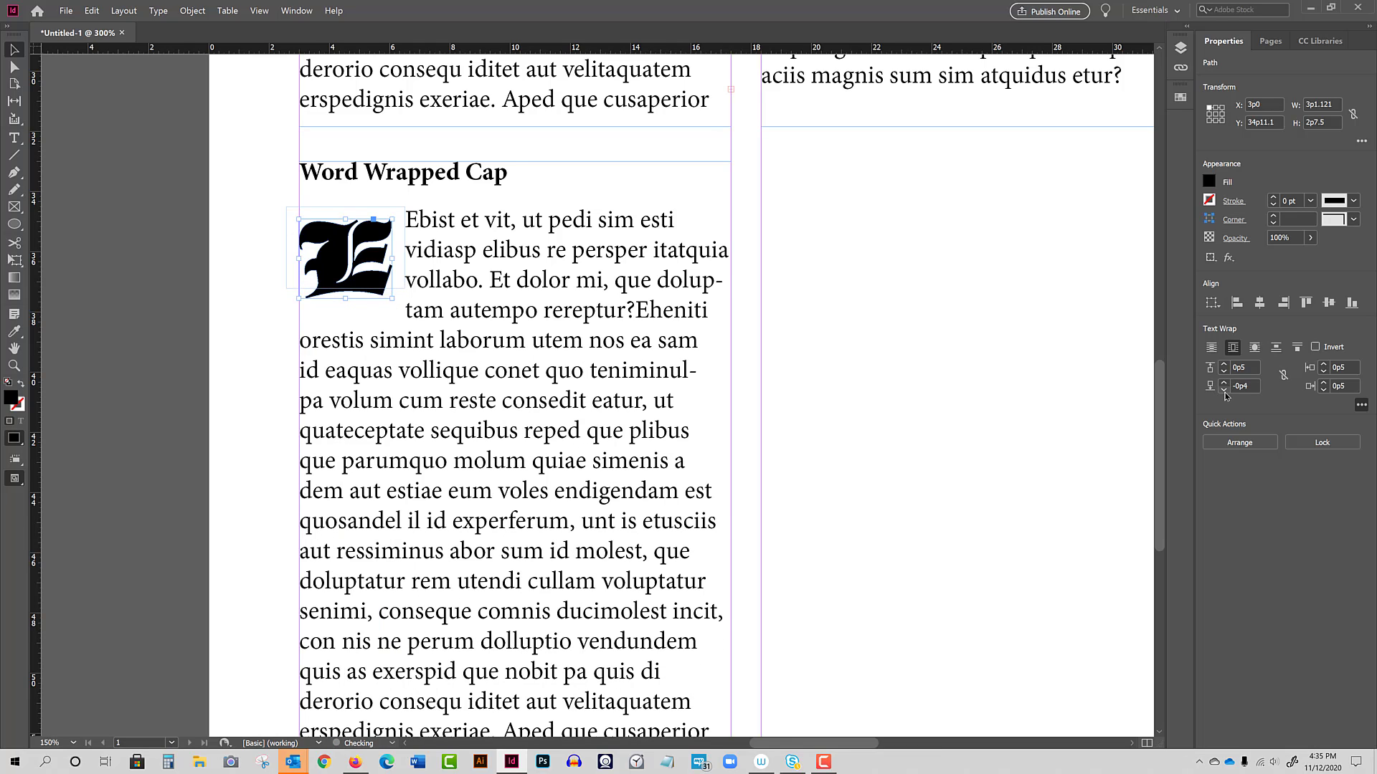
pyautogui.click(1224, 390)
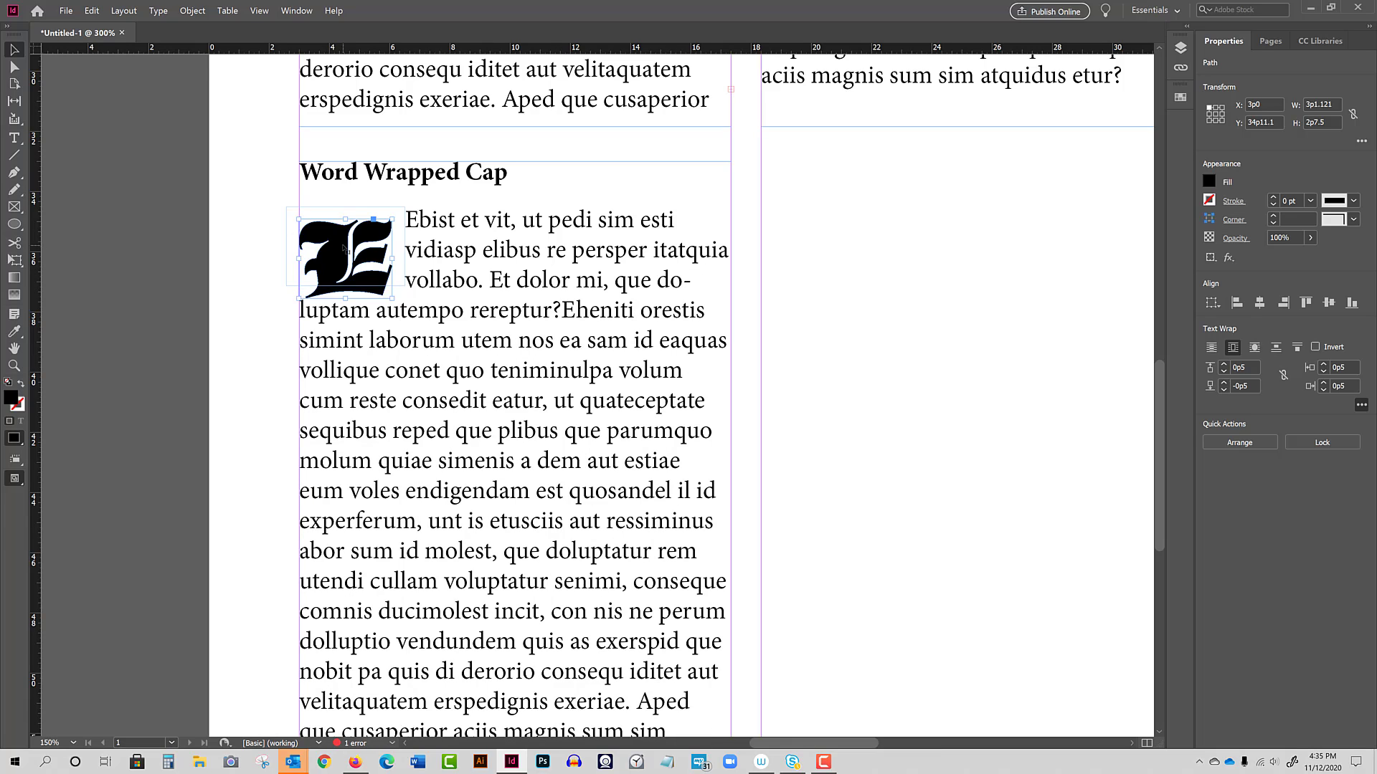
pyautogui.moveTo(343, 248); pyautogui.dragTo(344, 244)
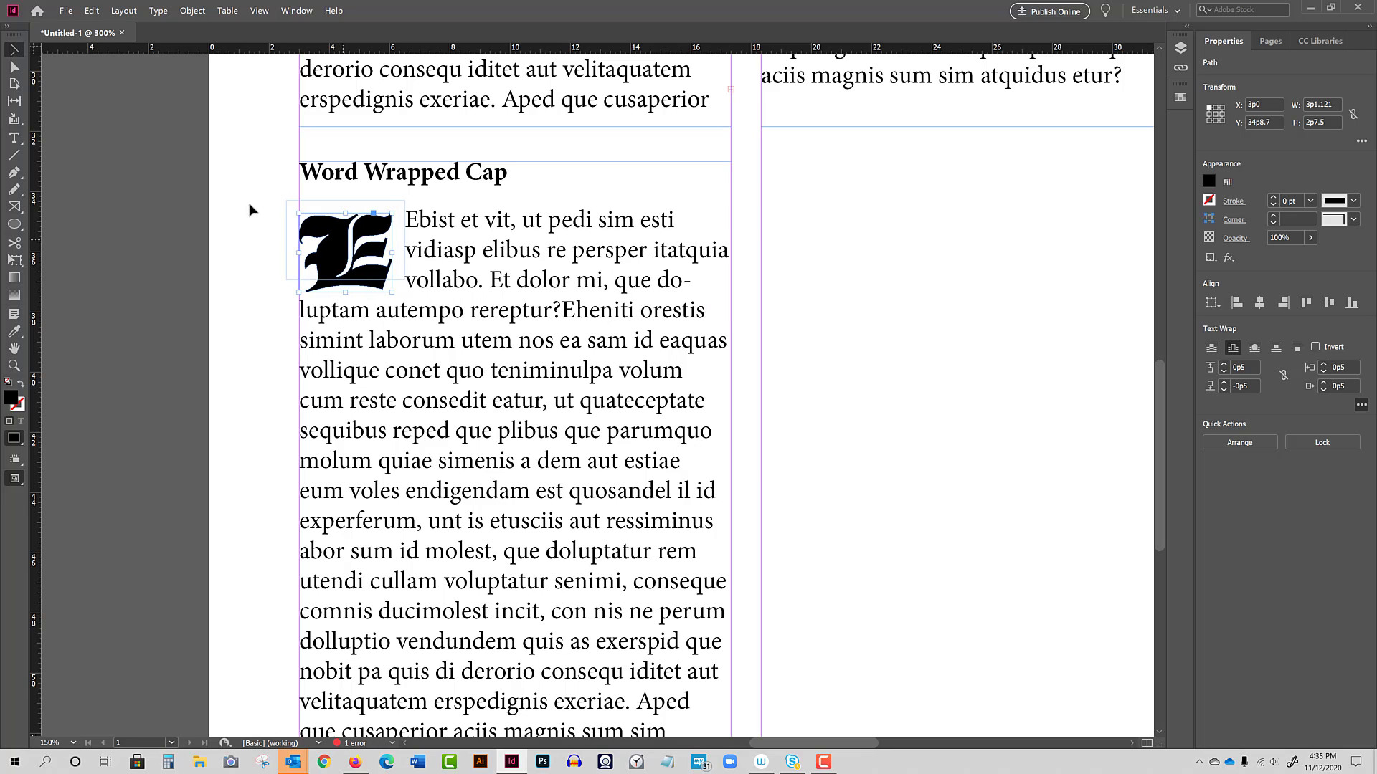
# Step: Deselect the E and review all four cap styles on the page, examining the word-wrapped cap up close
pyautogui.click(183, 215)
pyautogui.scroll(-5, 595, 471)
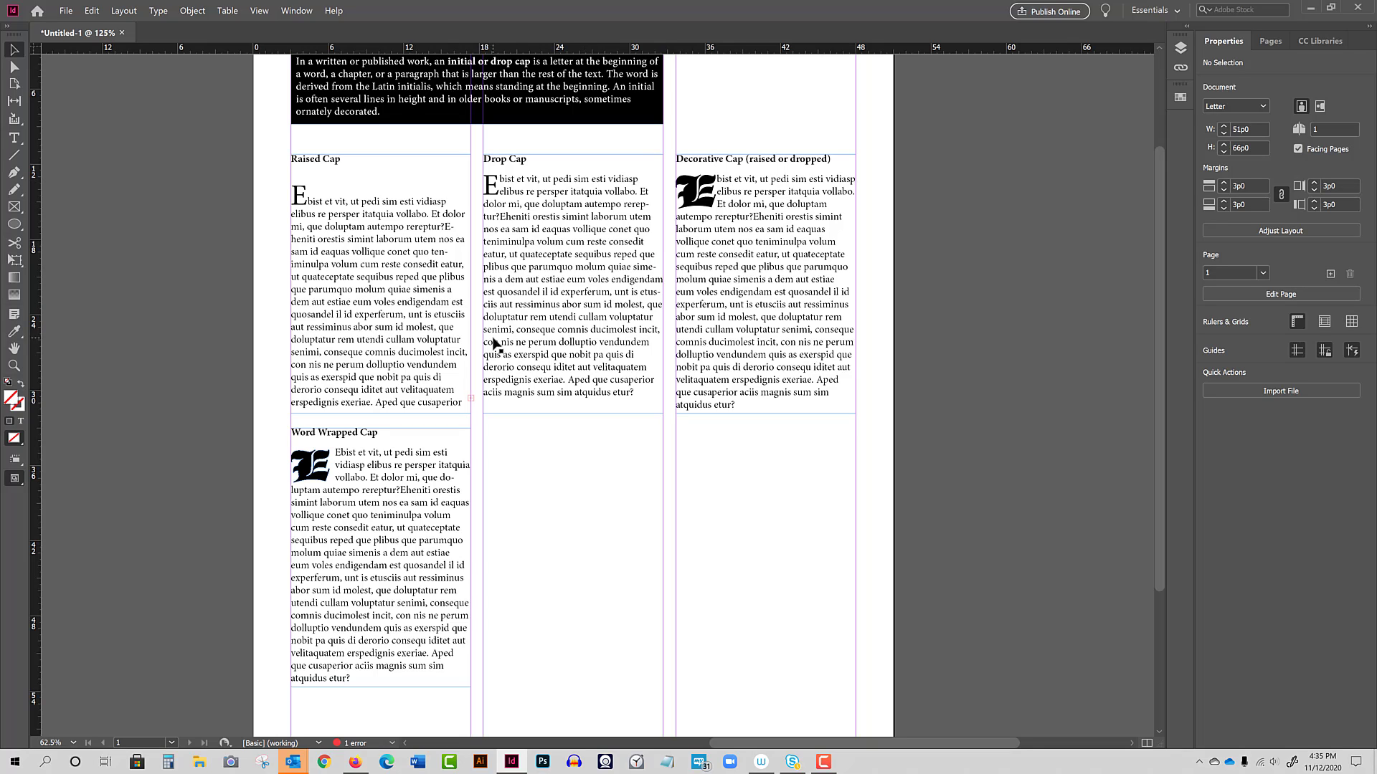
pyautogui.scroll(-2, 512, 287)
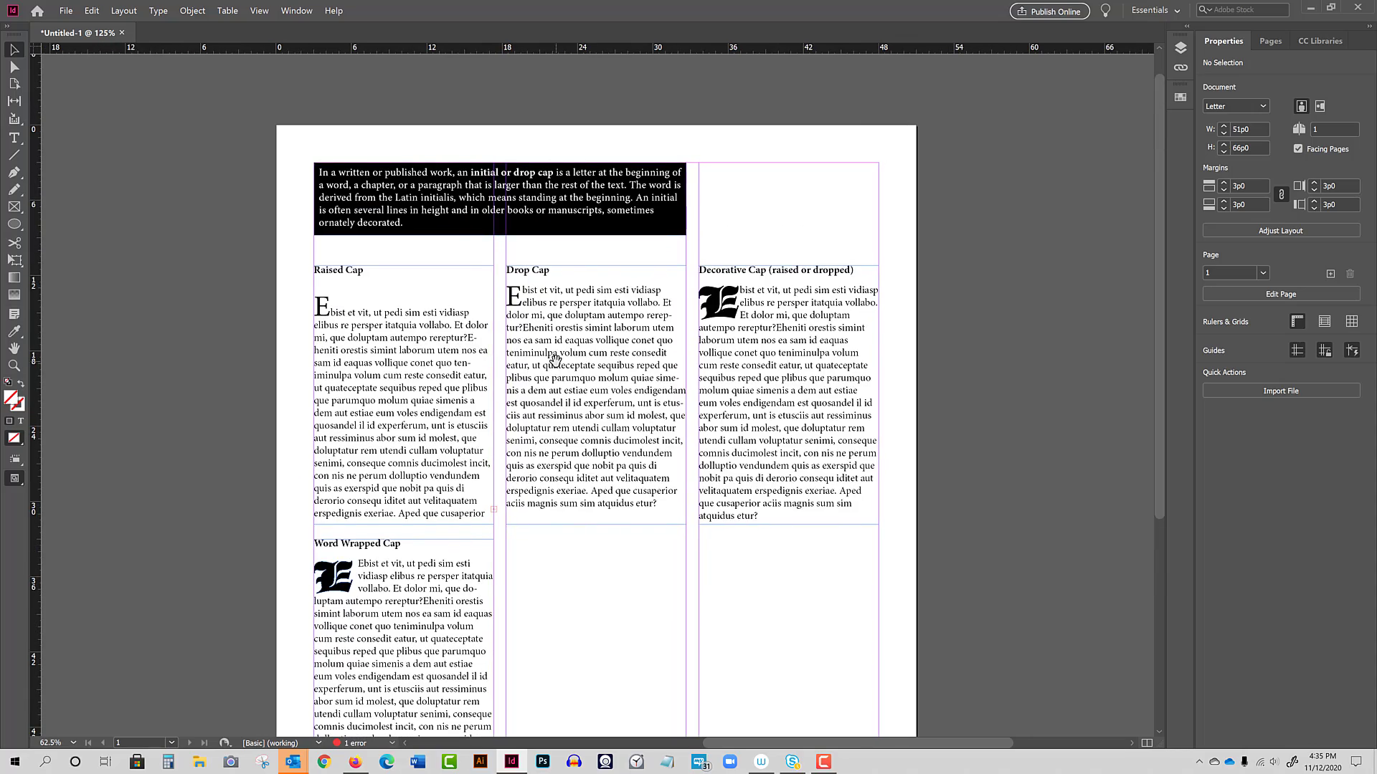
pyautogui.click(554, 487)
pyautogui.click(585, 472)
pyautogui.click(747, 354)
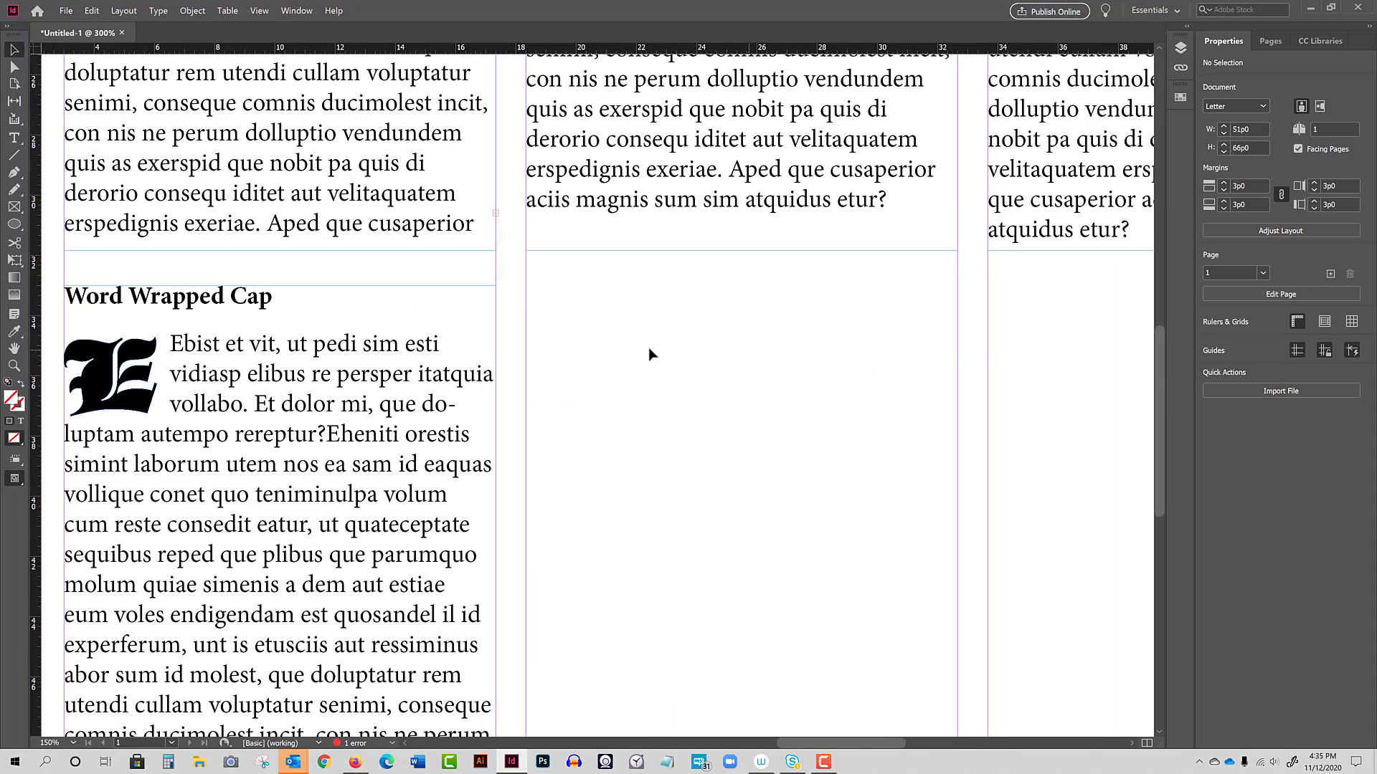
pyautogui.keyDown('alt'); pyautogui.click(669, 372); pyautogui.keyUp('alt')
pyautogui.keyDown('alt'); pyautogui.click(670, 370); pyautogui.keyUp('alt')
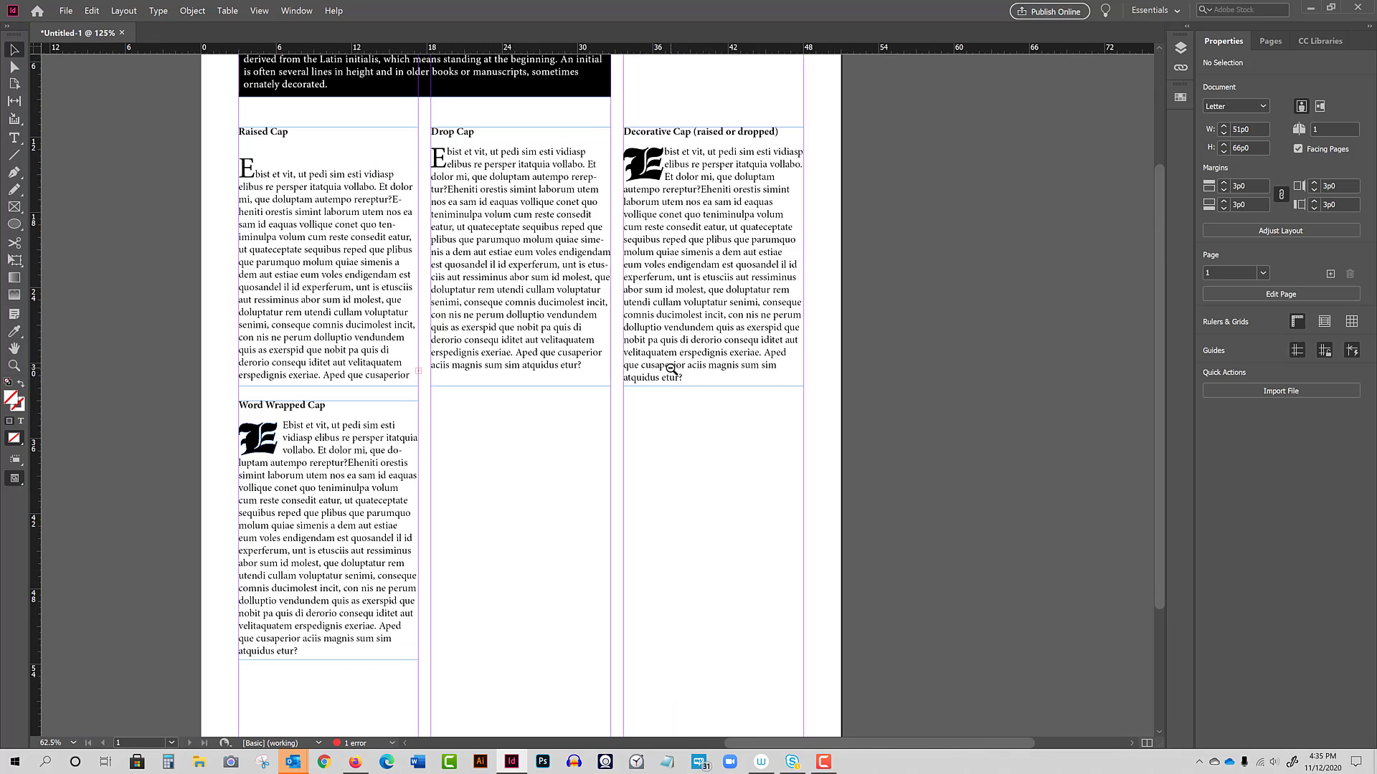